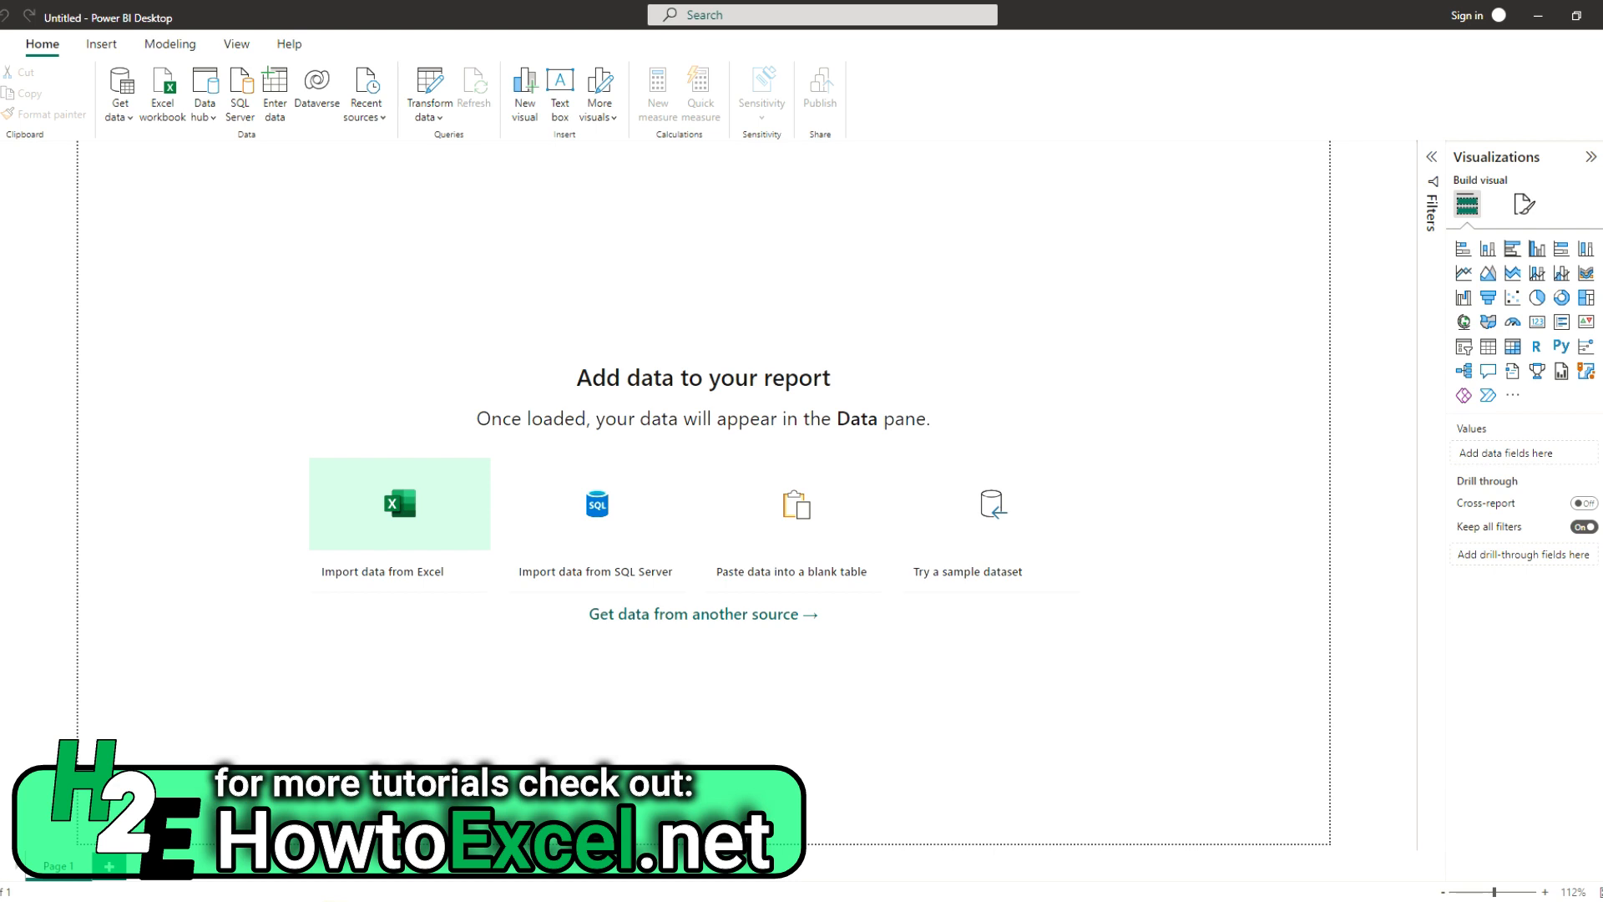
Import sales_data_sample from the Data Sets folder, showing all file types to find it, and load its data into the report
{"action": "left_click", "coordinate": [399, 510]}
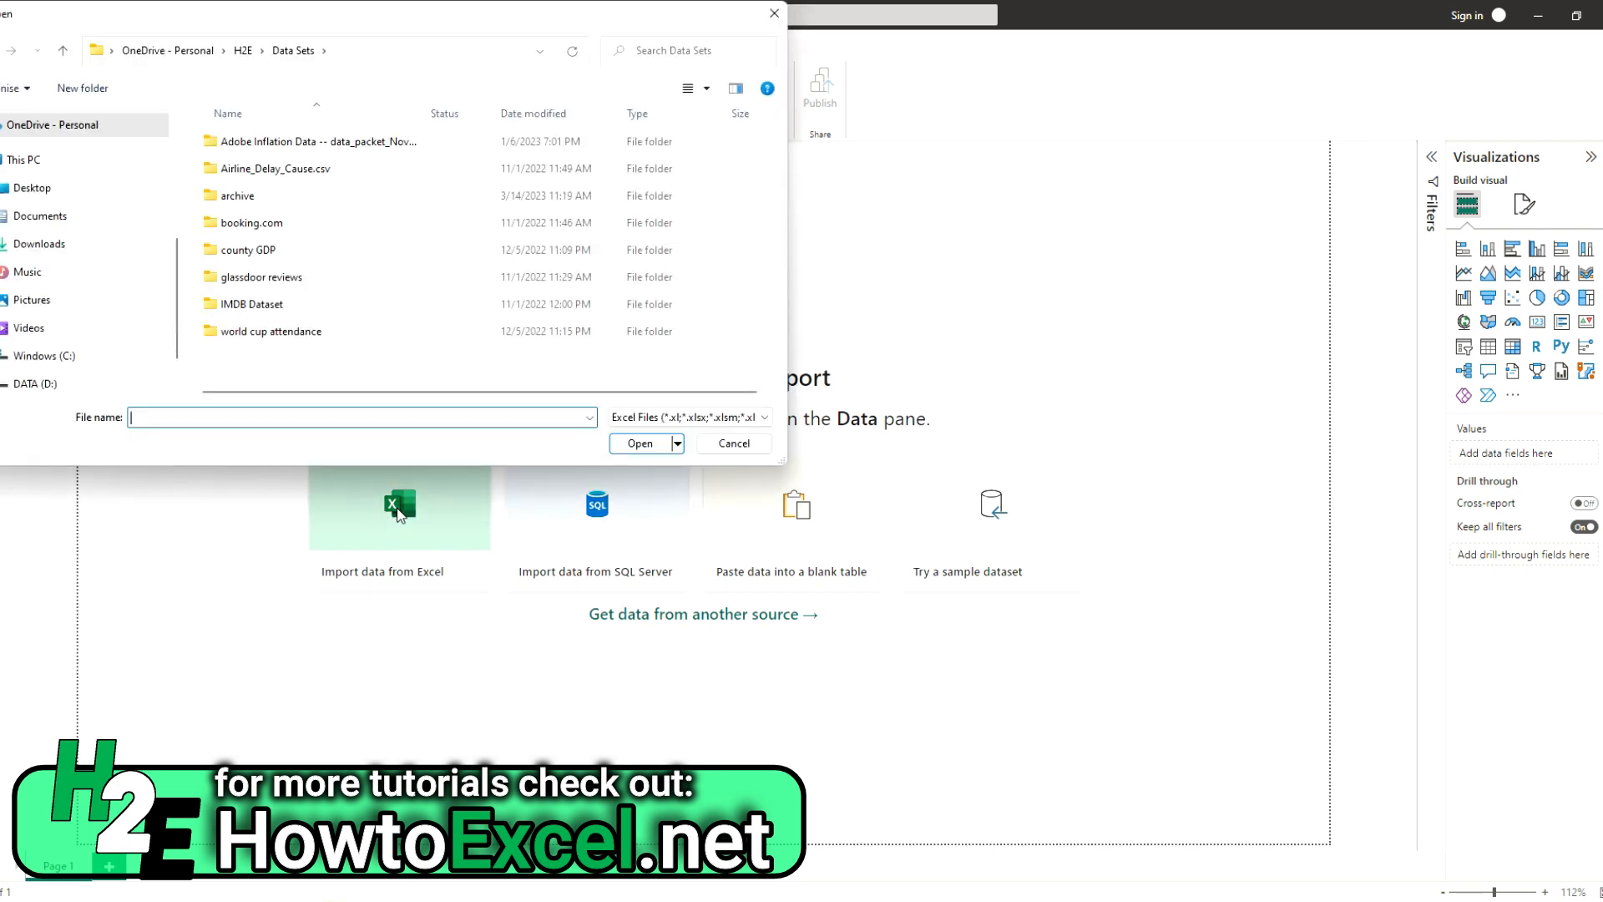
{"action": "left_click", "coordinate": [668, 416]}
{"action": "left_click", "coordinate": [656, 443]}
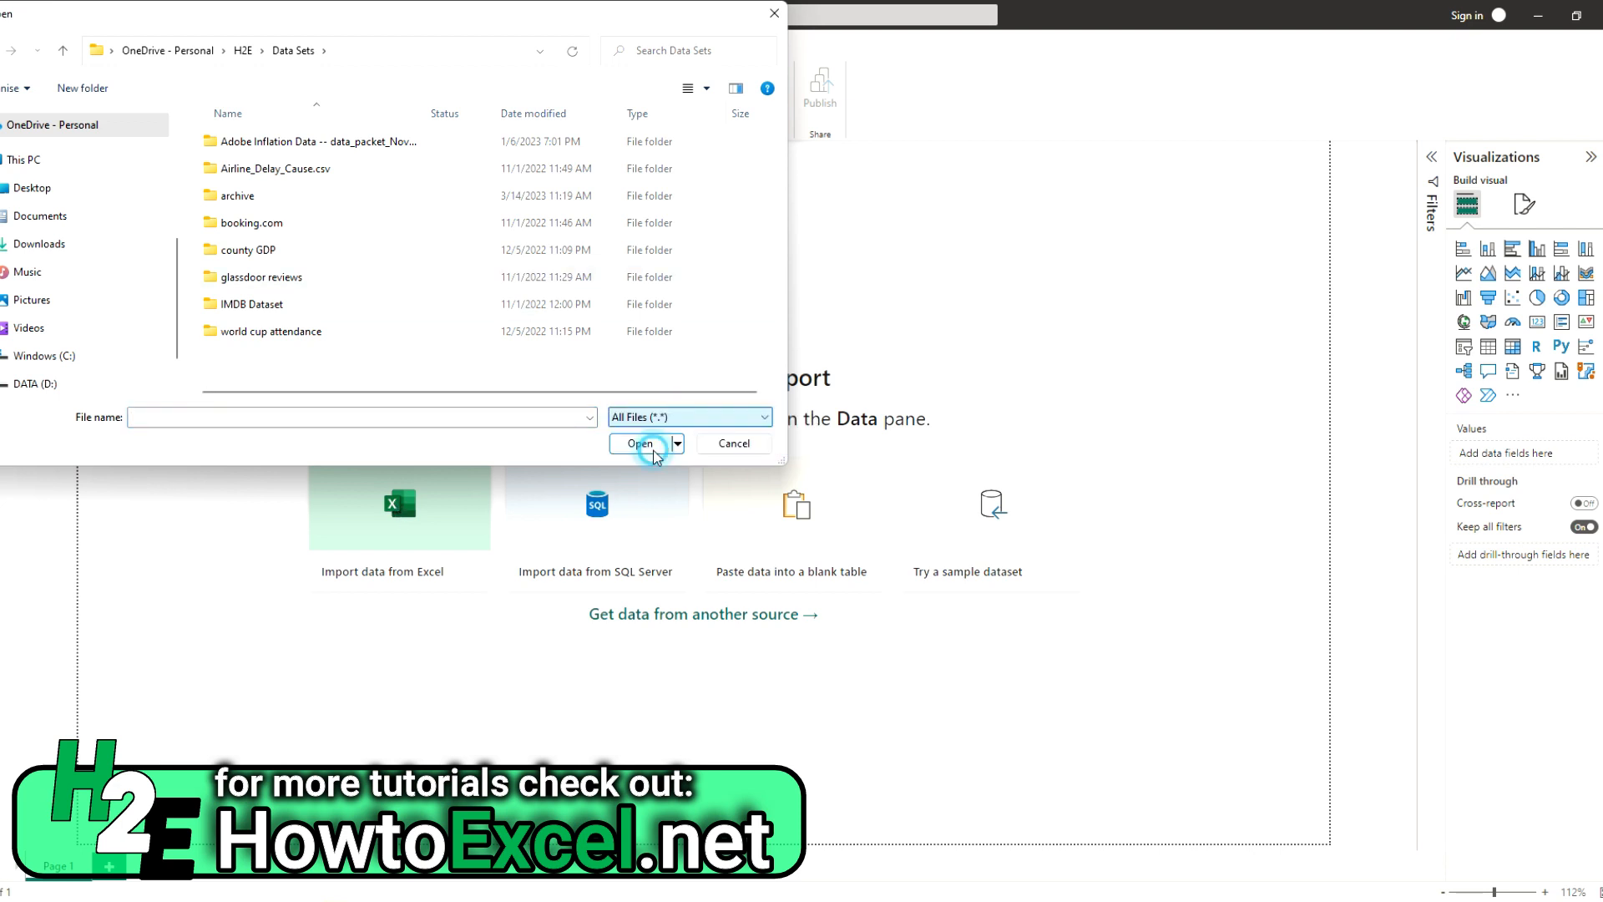
{"action": "scroll", "coordinate": [491, 334], "scroll_direction": "down", "scroll_amount": 5}
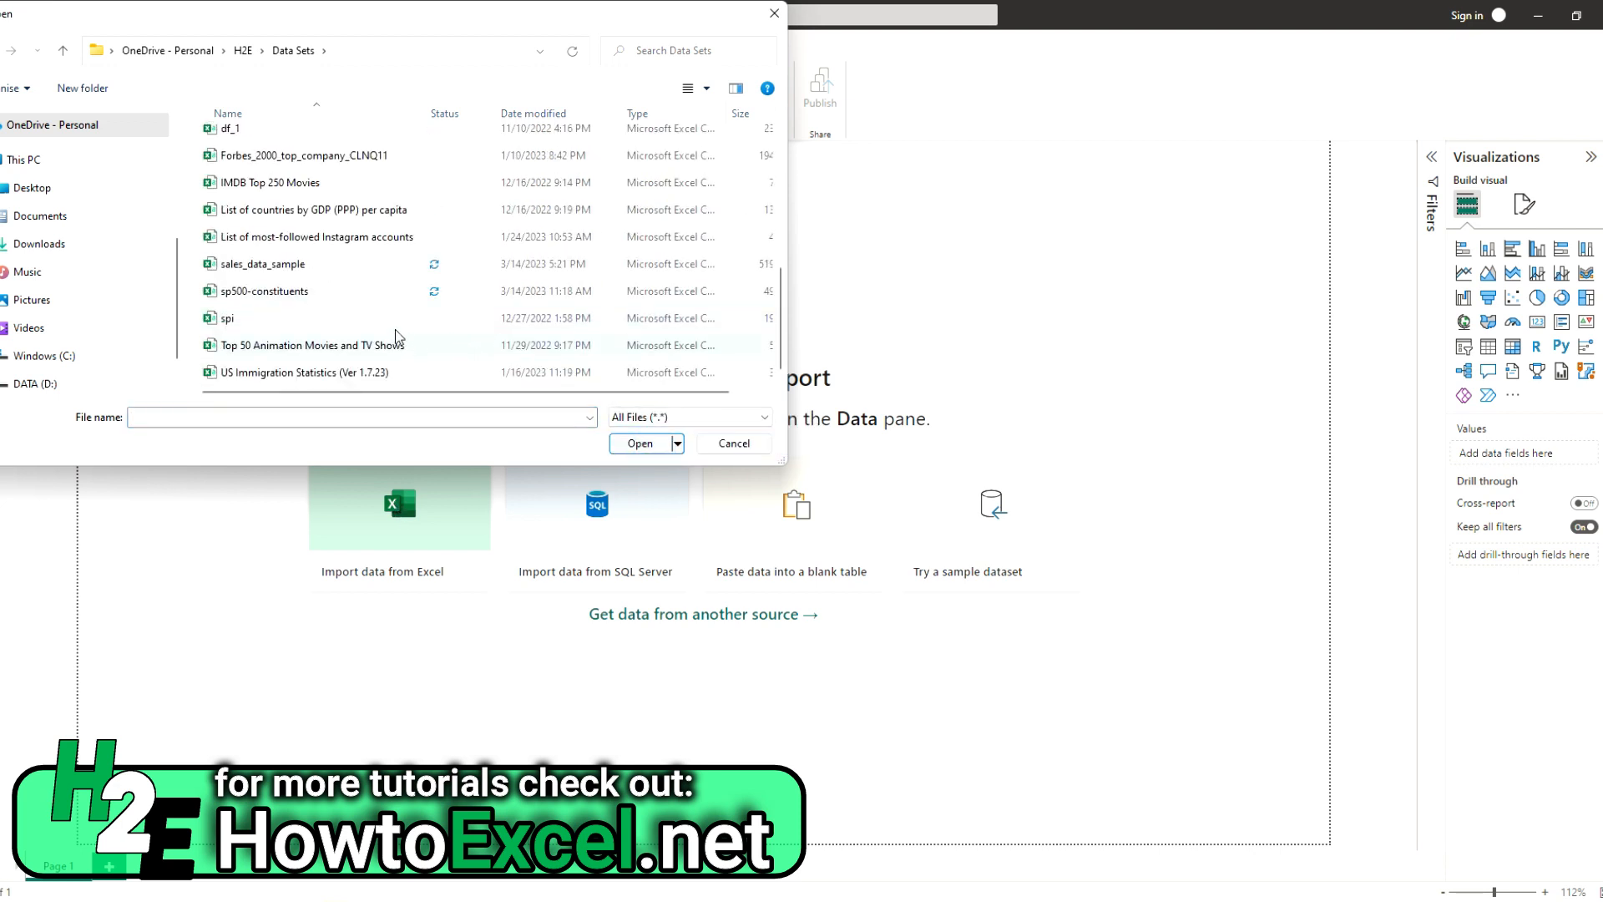
{"action": "double_click", "coordinate": [263, 265]}
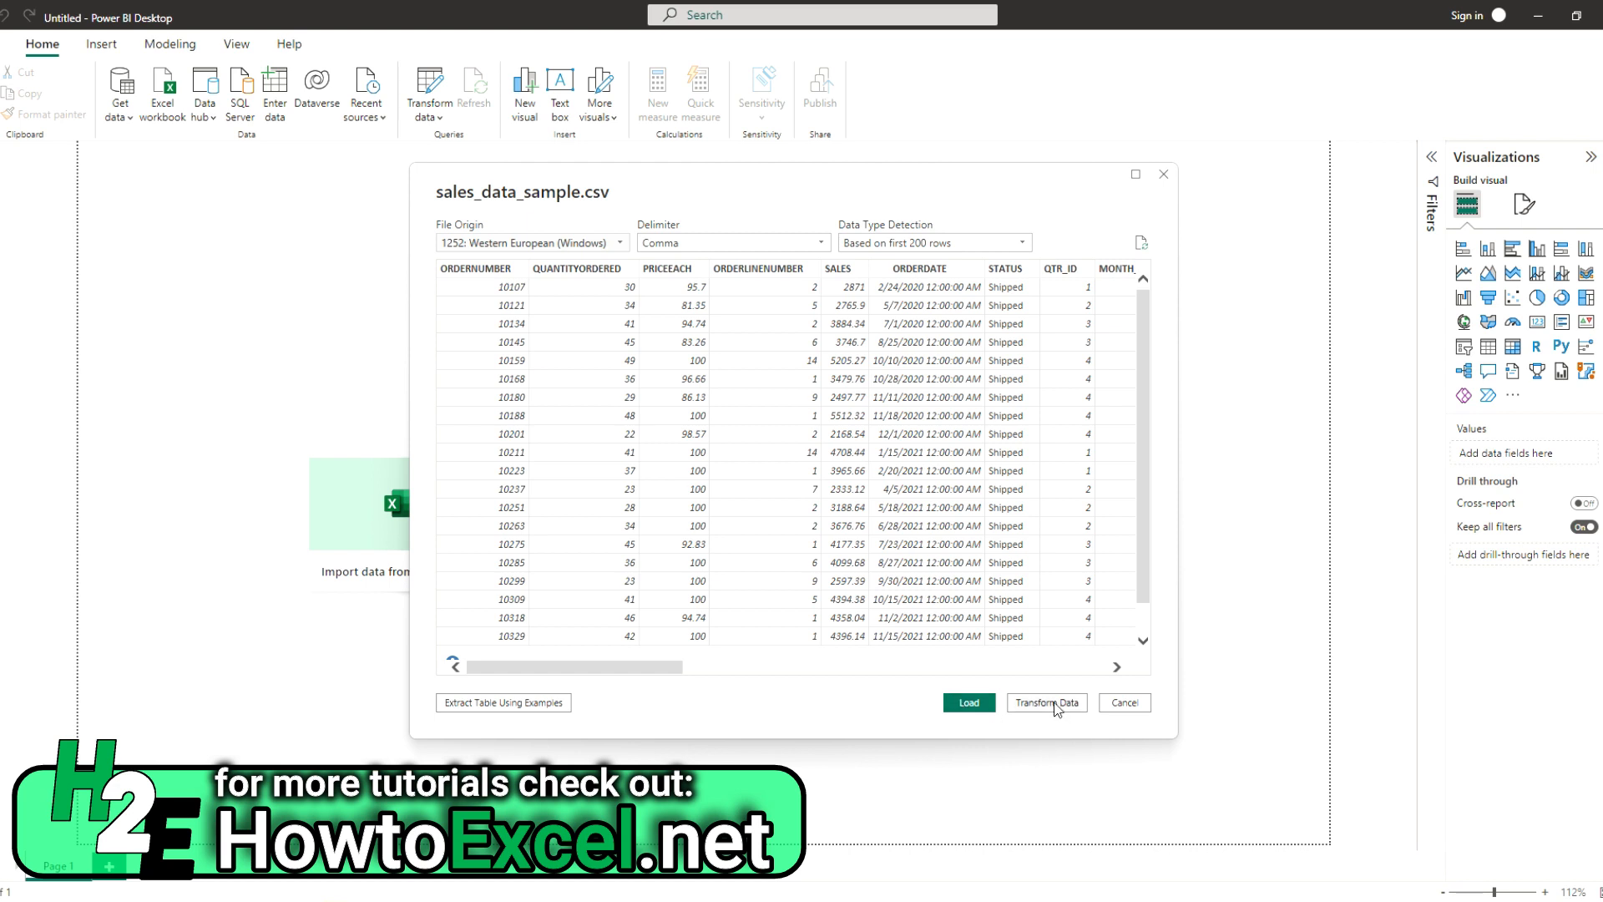
{"action": "left_click", "coordinate": [981, 707]}
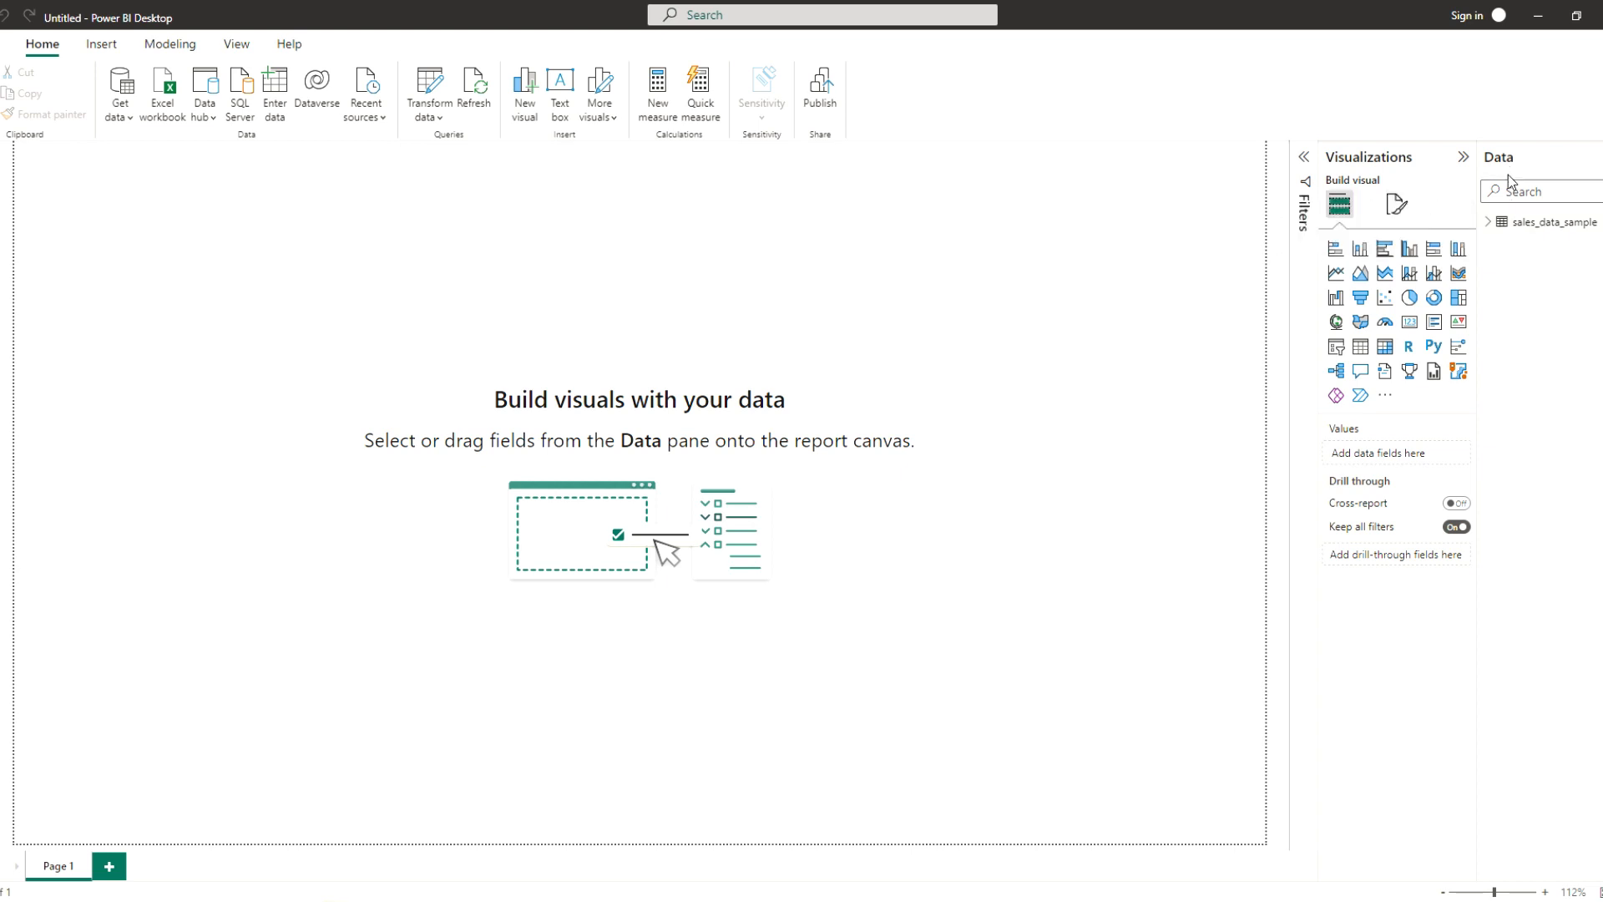
Create a column chart of the sum of SALES by PRODUCTLINE and enlarge it to nearly half the page width
{"action": "left_click", "coordinate": [1488, 222]}
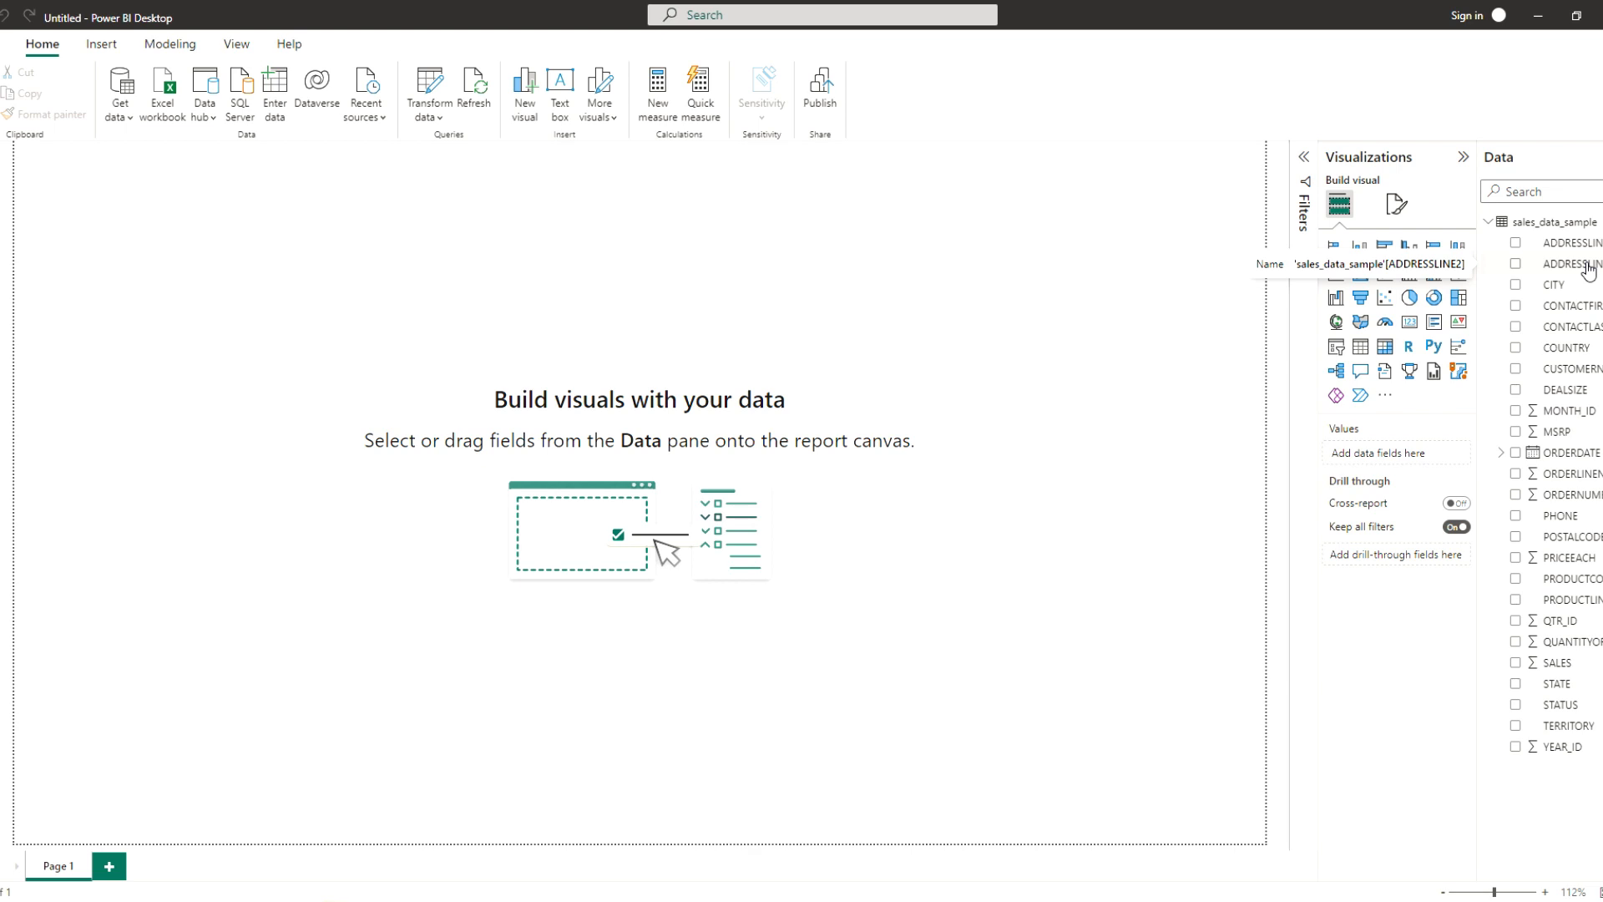
{"action": "left_click", "coordinate": [1516, 664]}
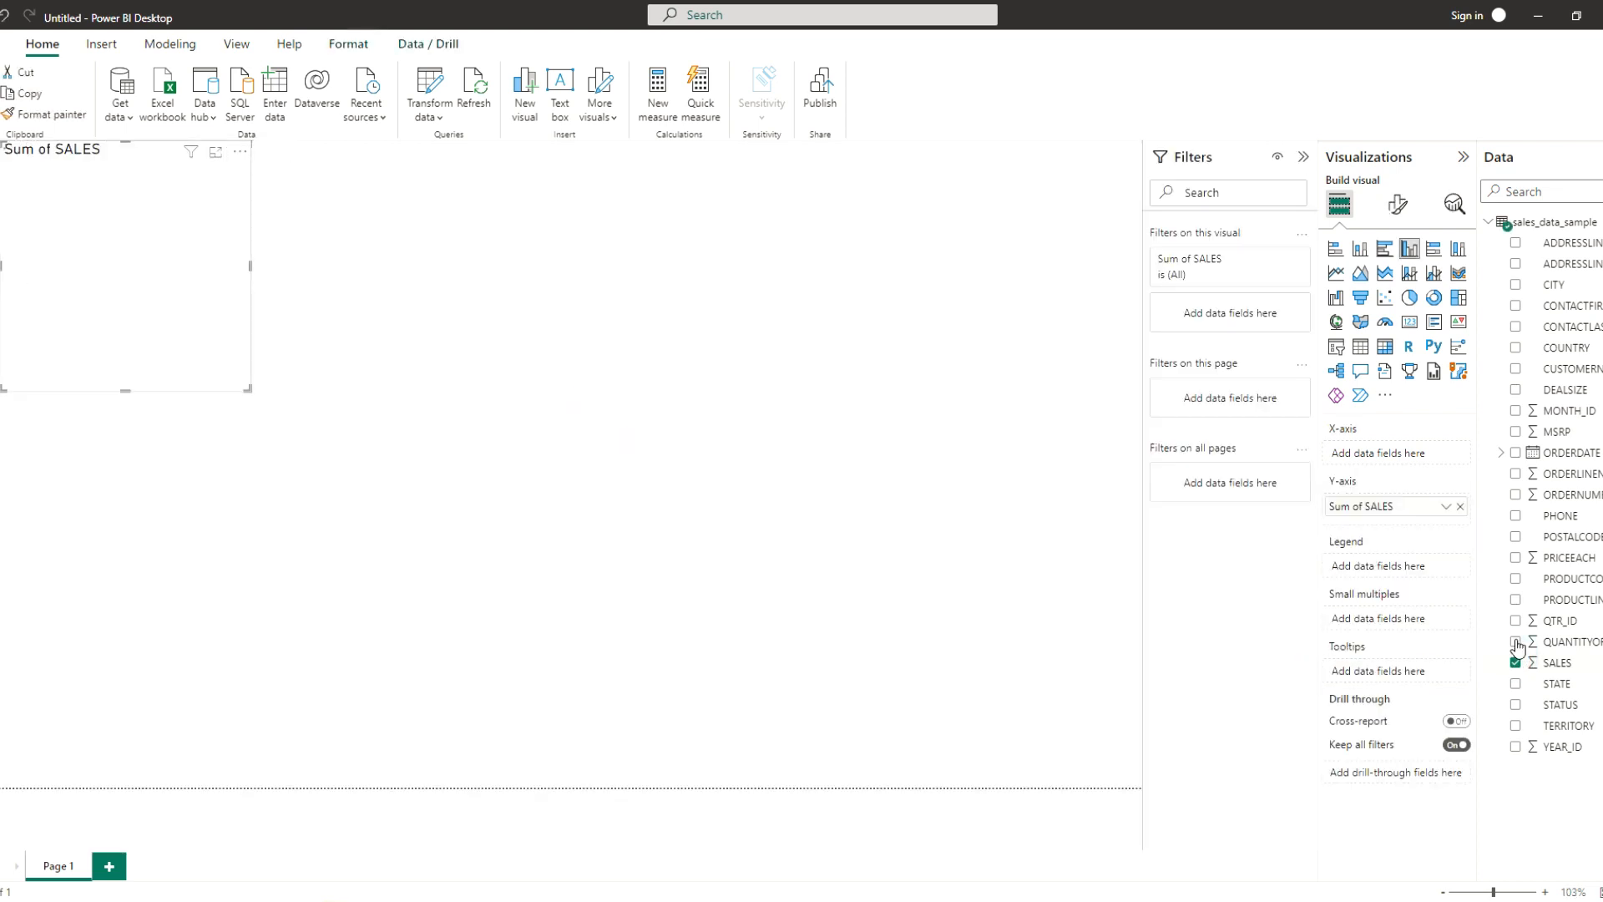
{"action": "left_click", "coordinate": [1517, 602]}
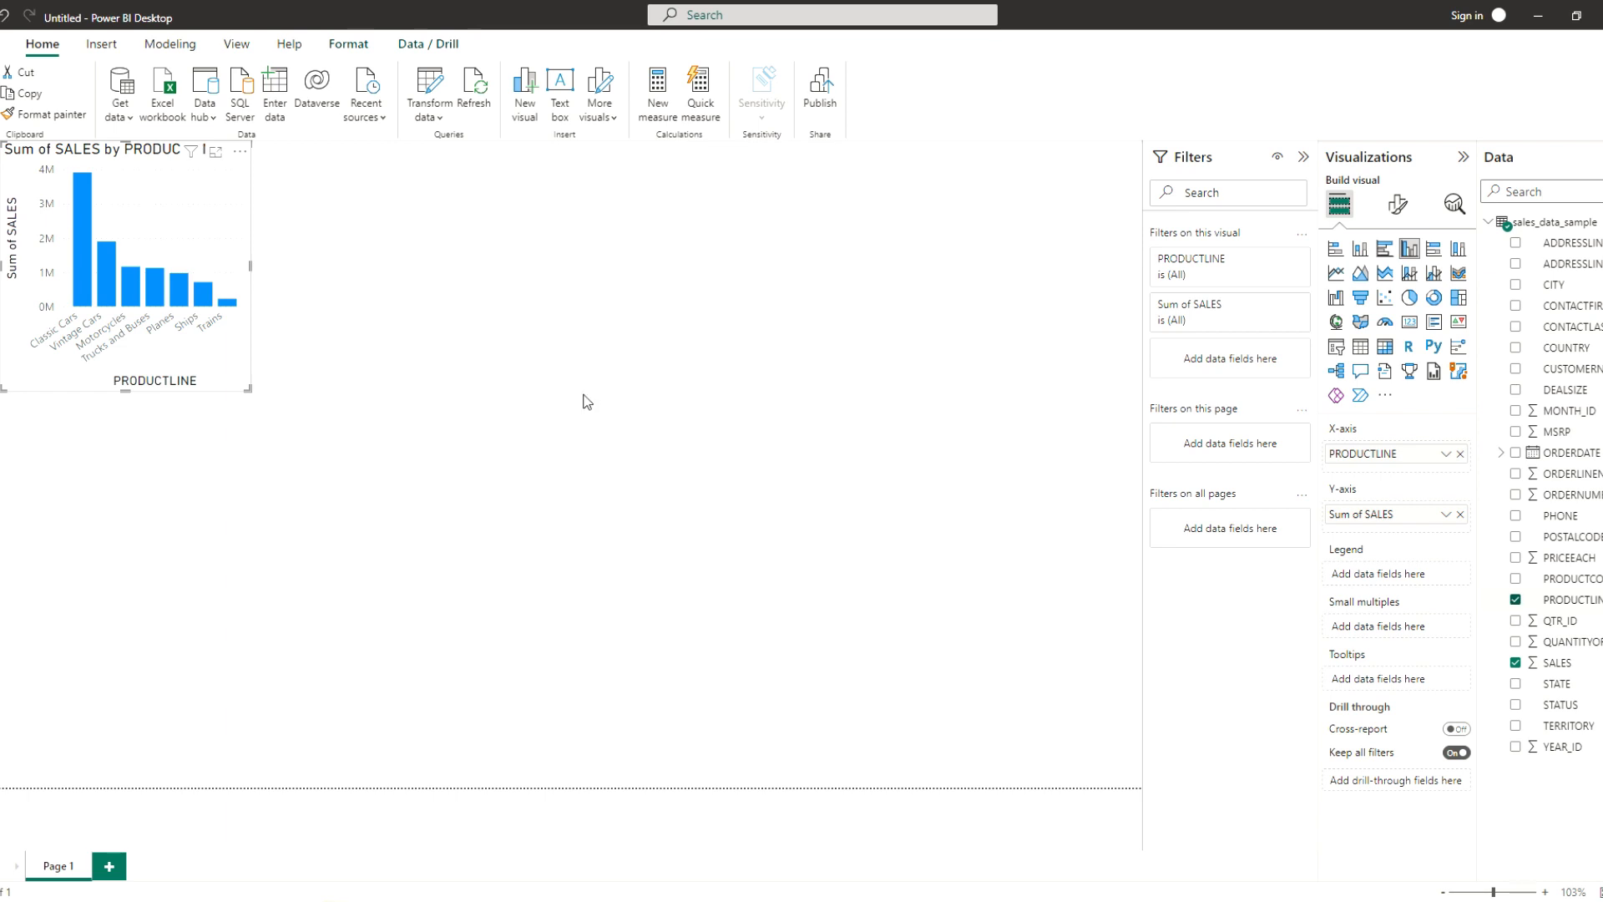
{"action": "left_click_drag", "start_coordinate": [248, 388], "coordinate": [539, 583]}
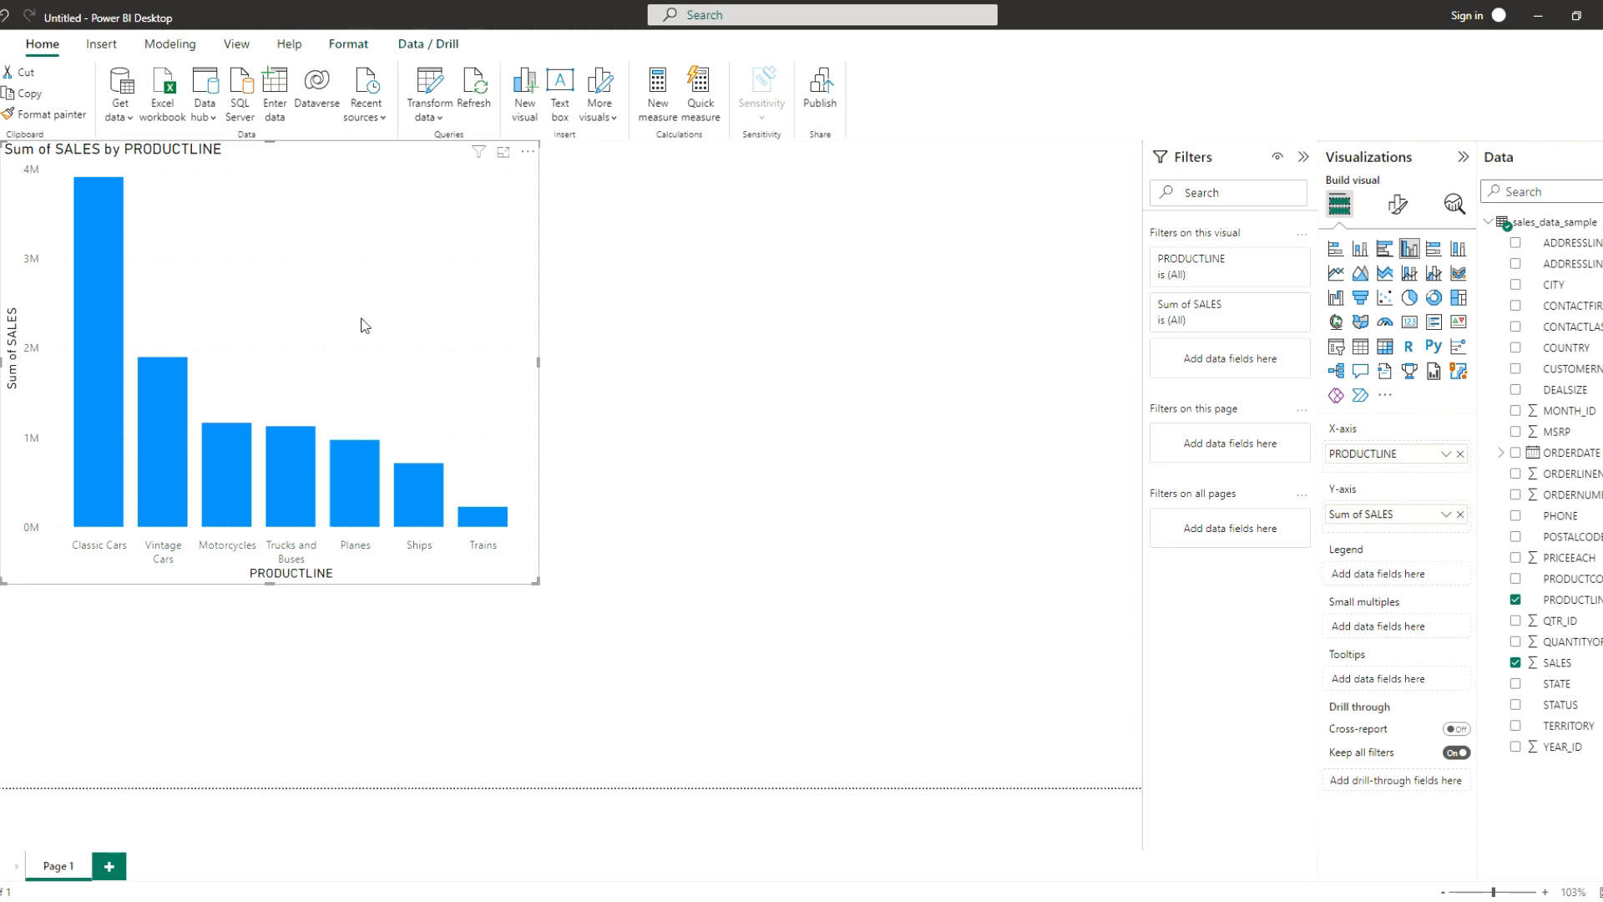
{"action": "left_click", "coordinate": [665, 566]}
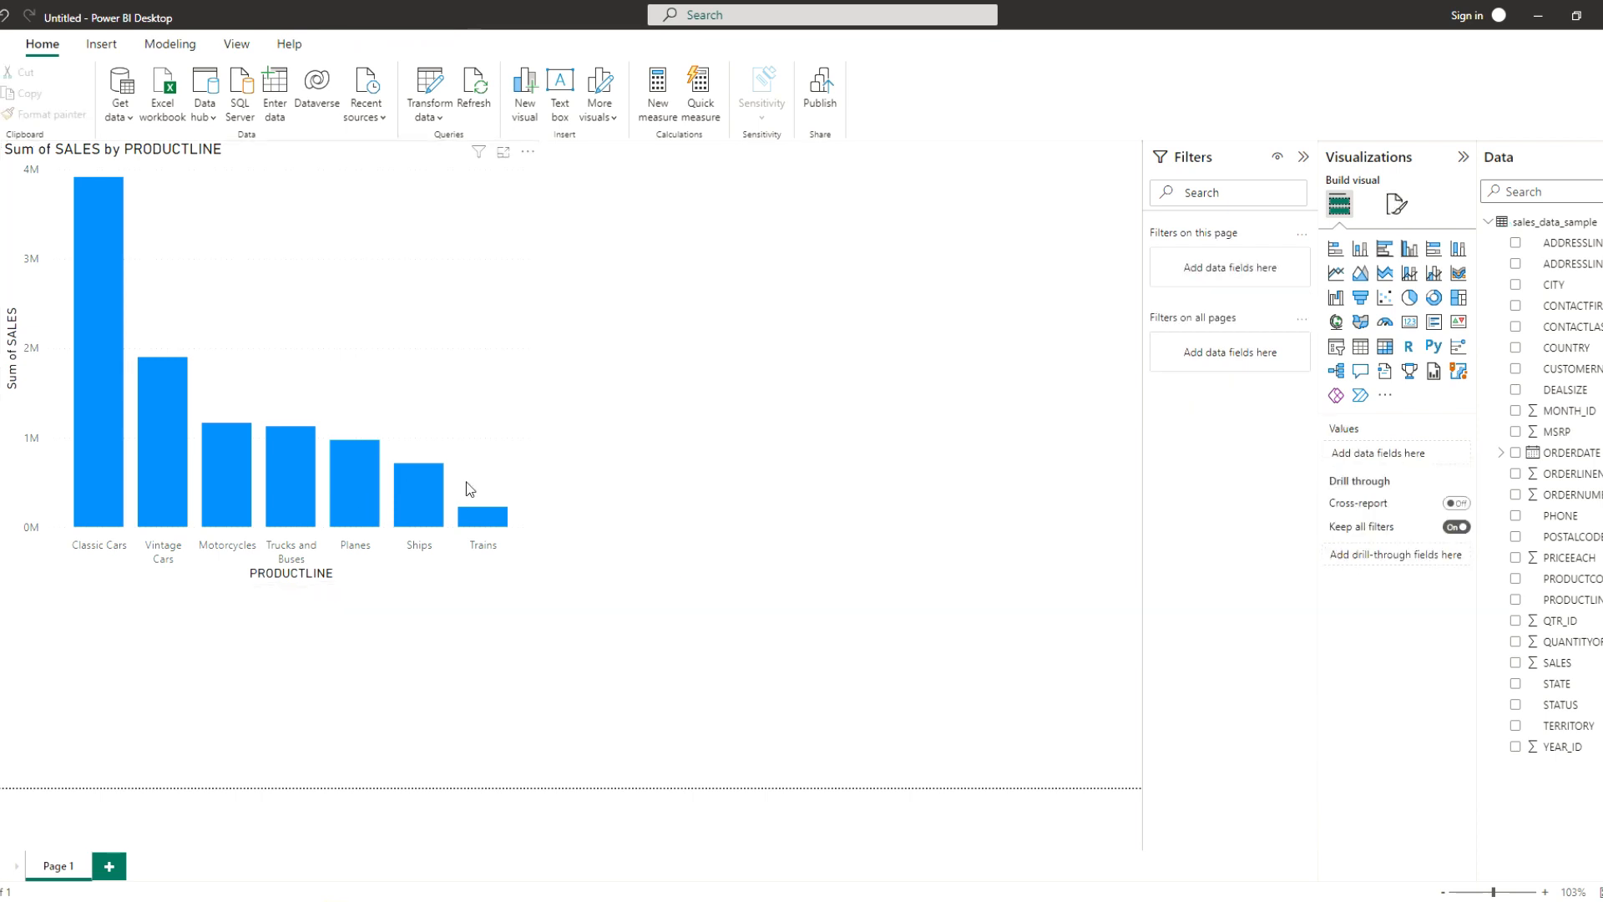
Add a chart of SALES by CUSTOMERNAME below the product line chart and convert it to horizontal clustered bars
{"action": "left_click", "coordinate": [1516, 664]}
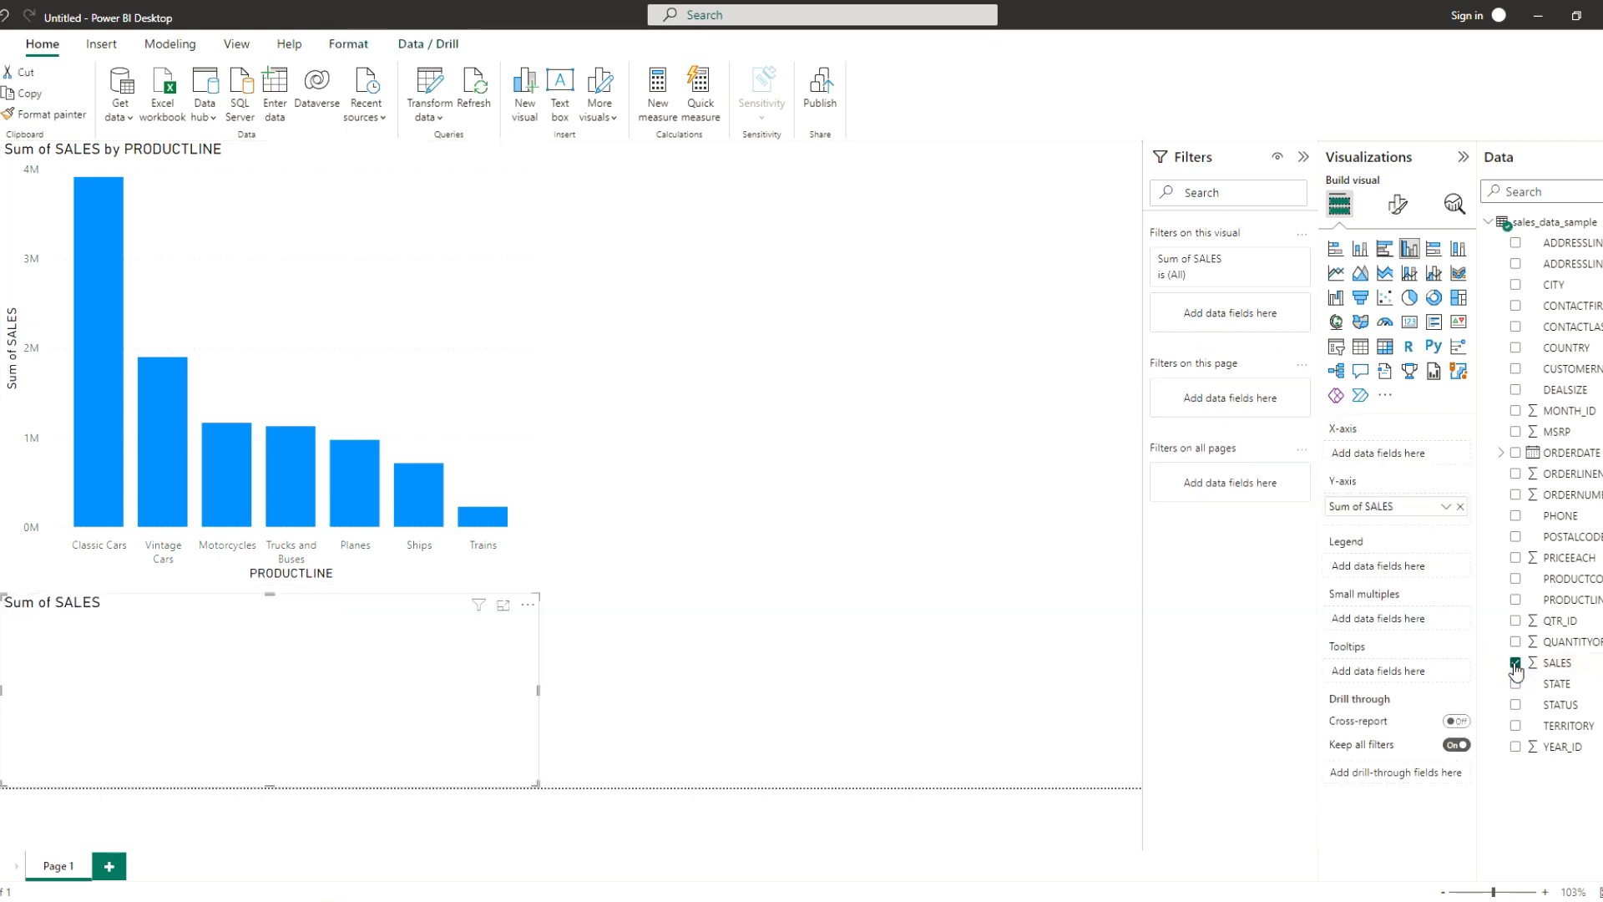
{"action": "left_click", "coordinate": [1515, 368]}
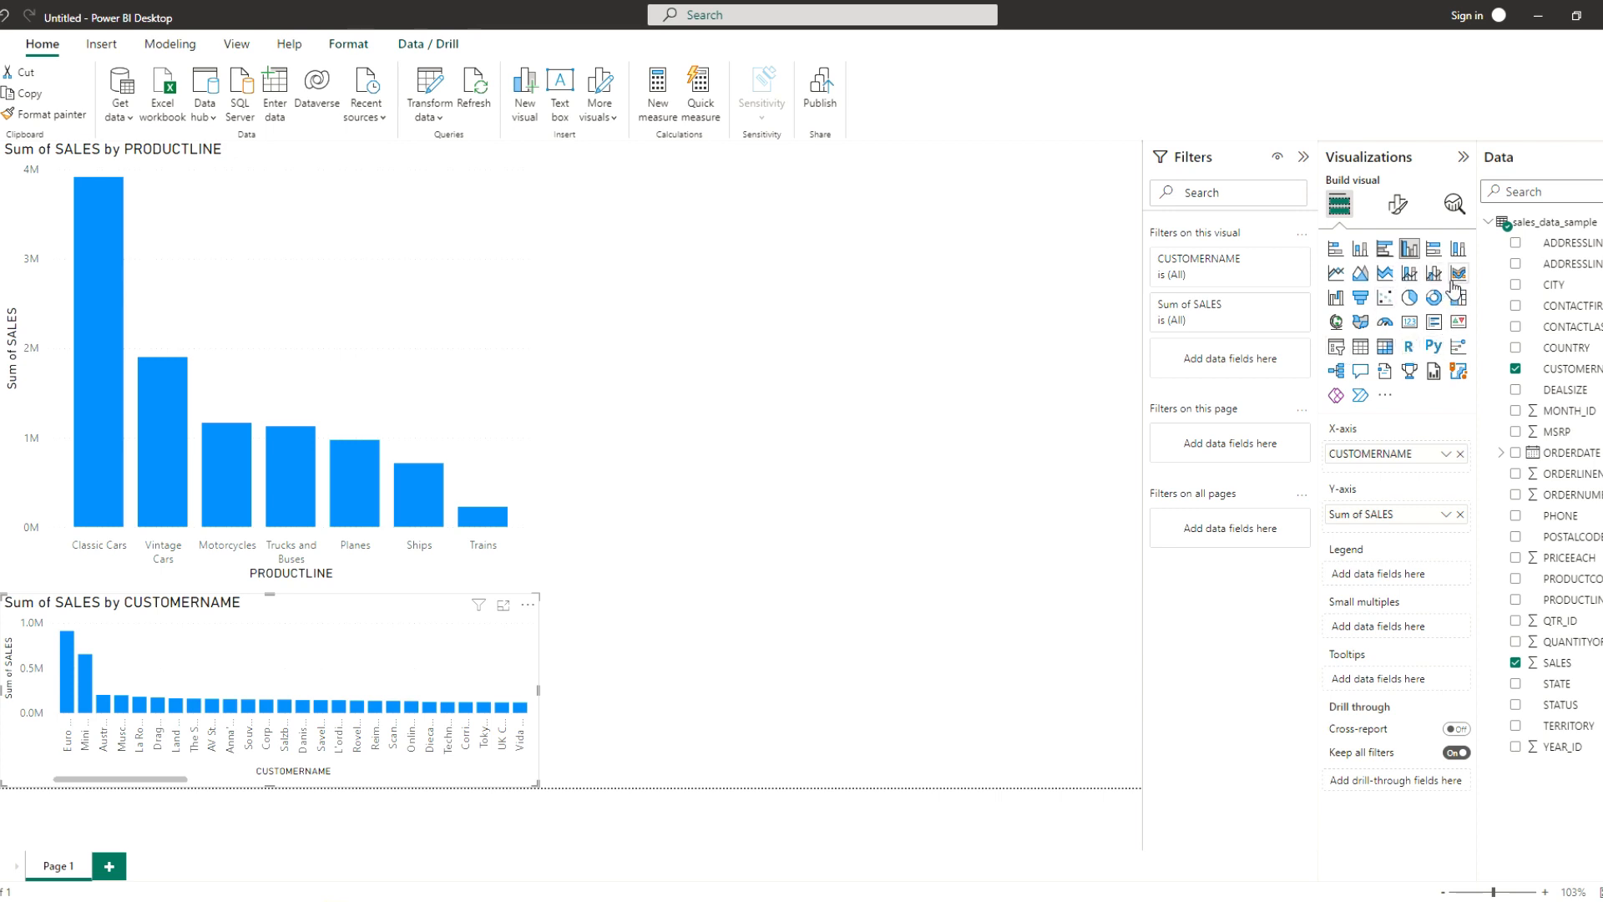
{"action": "left_click", "coordinate": [1386, 255]}
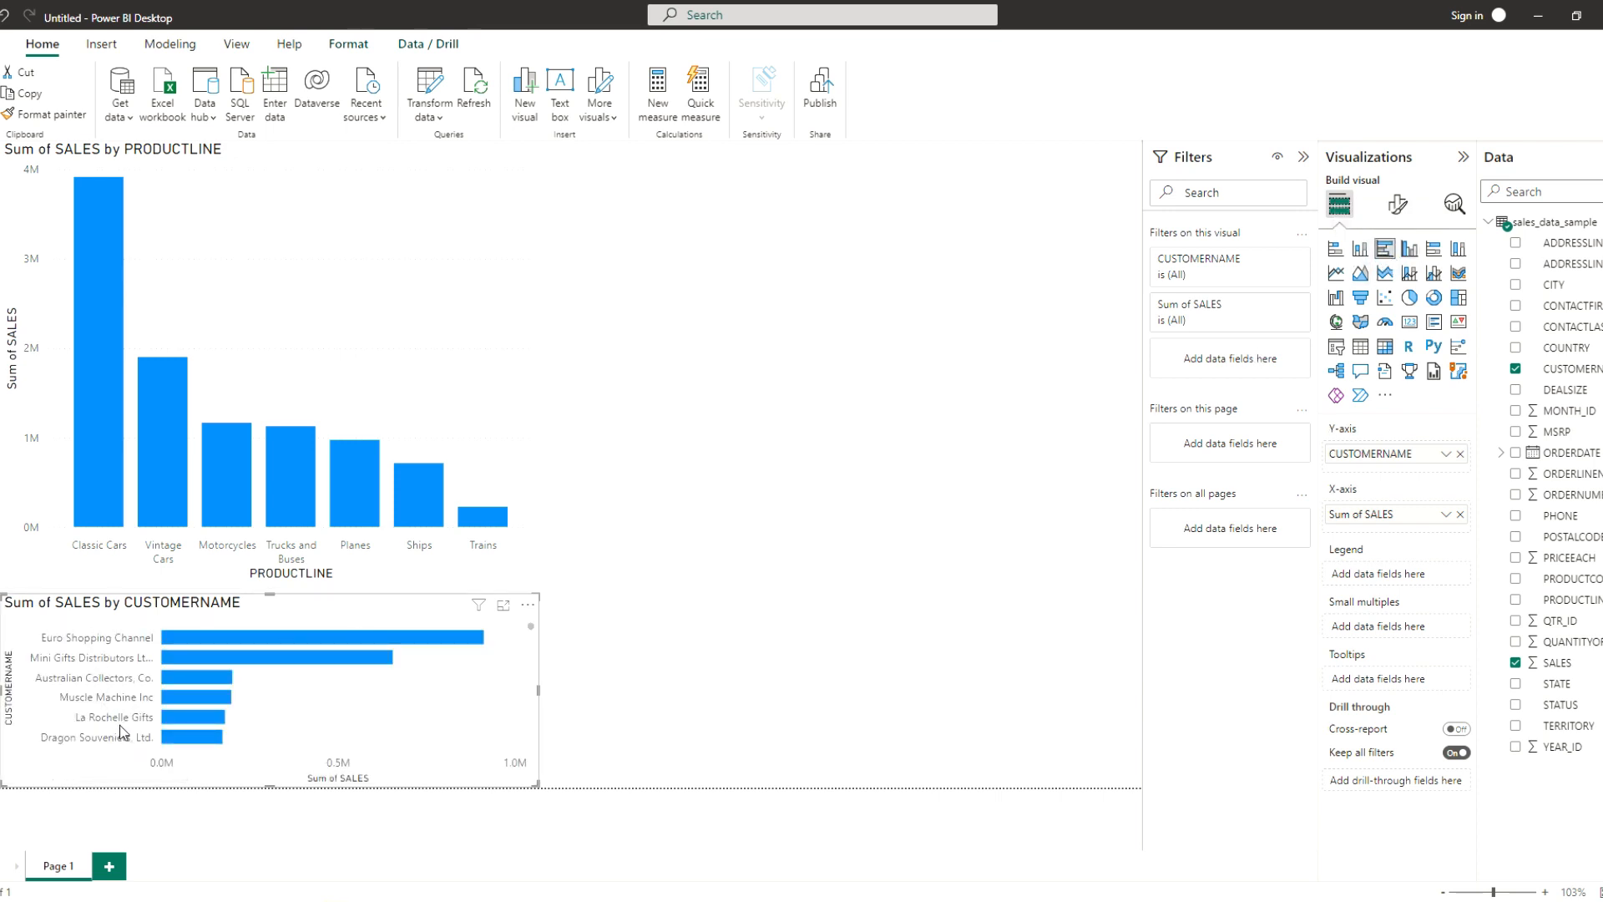
{"action": "scroll", "coordinate": [444, 677], "scroll_direction": "down", "scroll_amount": 7}
{"action": "scroll", "coordinate": [444, 679], "scroll_direction": "up", "scroll_amount": 7}
Change the bar color of the CUSTOMERNAME sales chart to a lighter blue
{"action": "left_click", "coordinate": [1400, 204]}
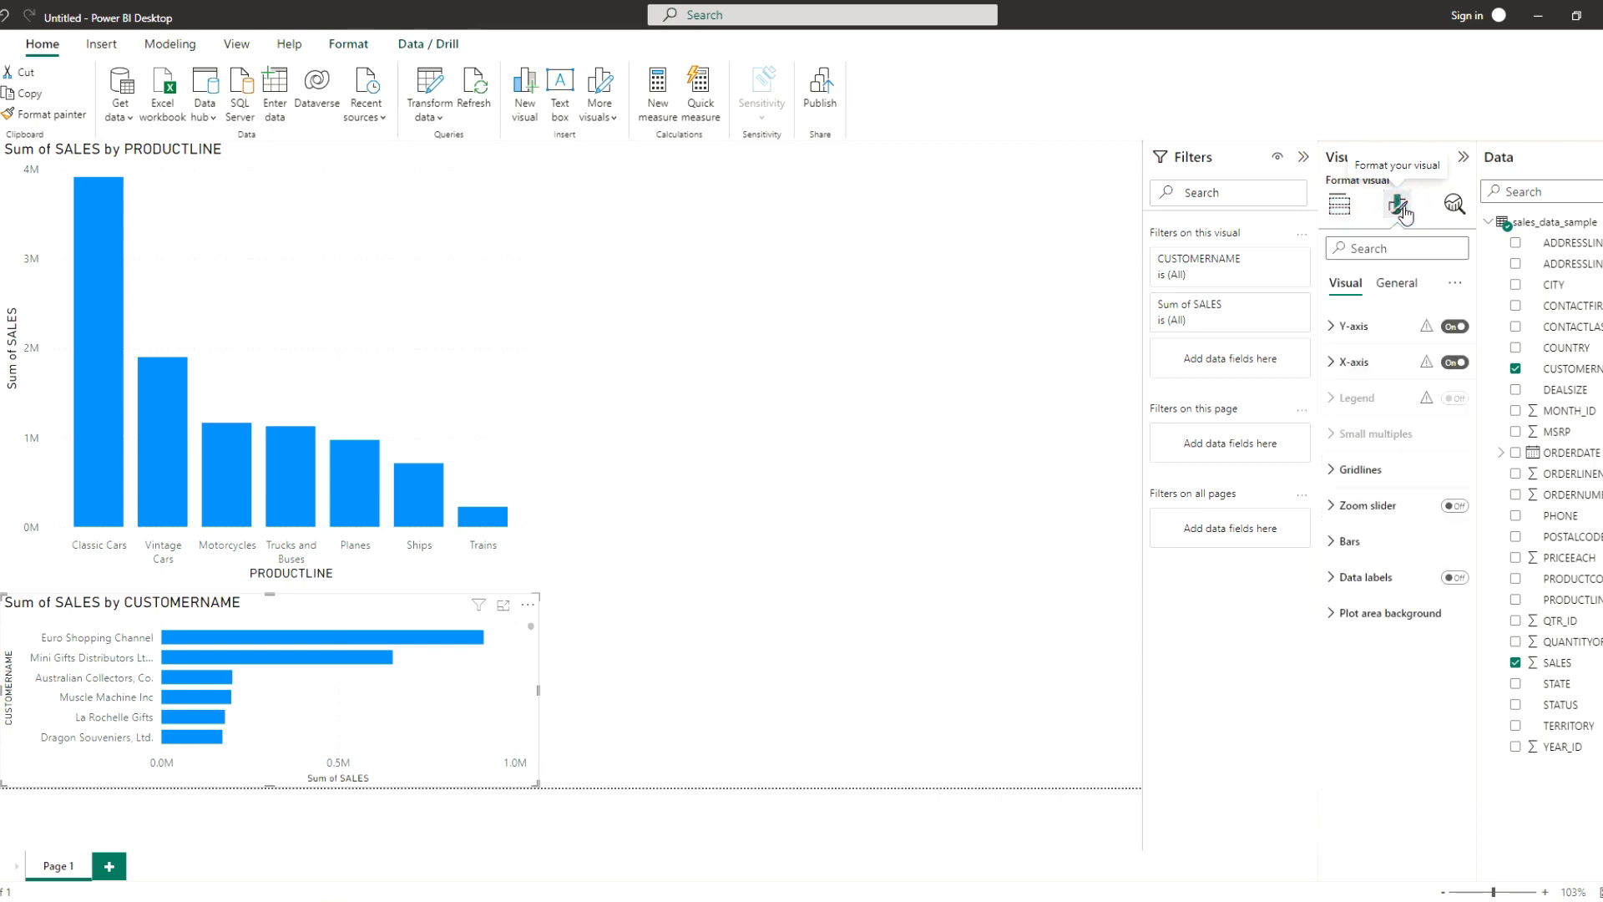
{"action": "left_click", "coordinate": [1338, 541]}
{"action": "left_click", "coordinate": [1357, 622]}
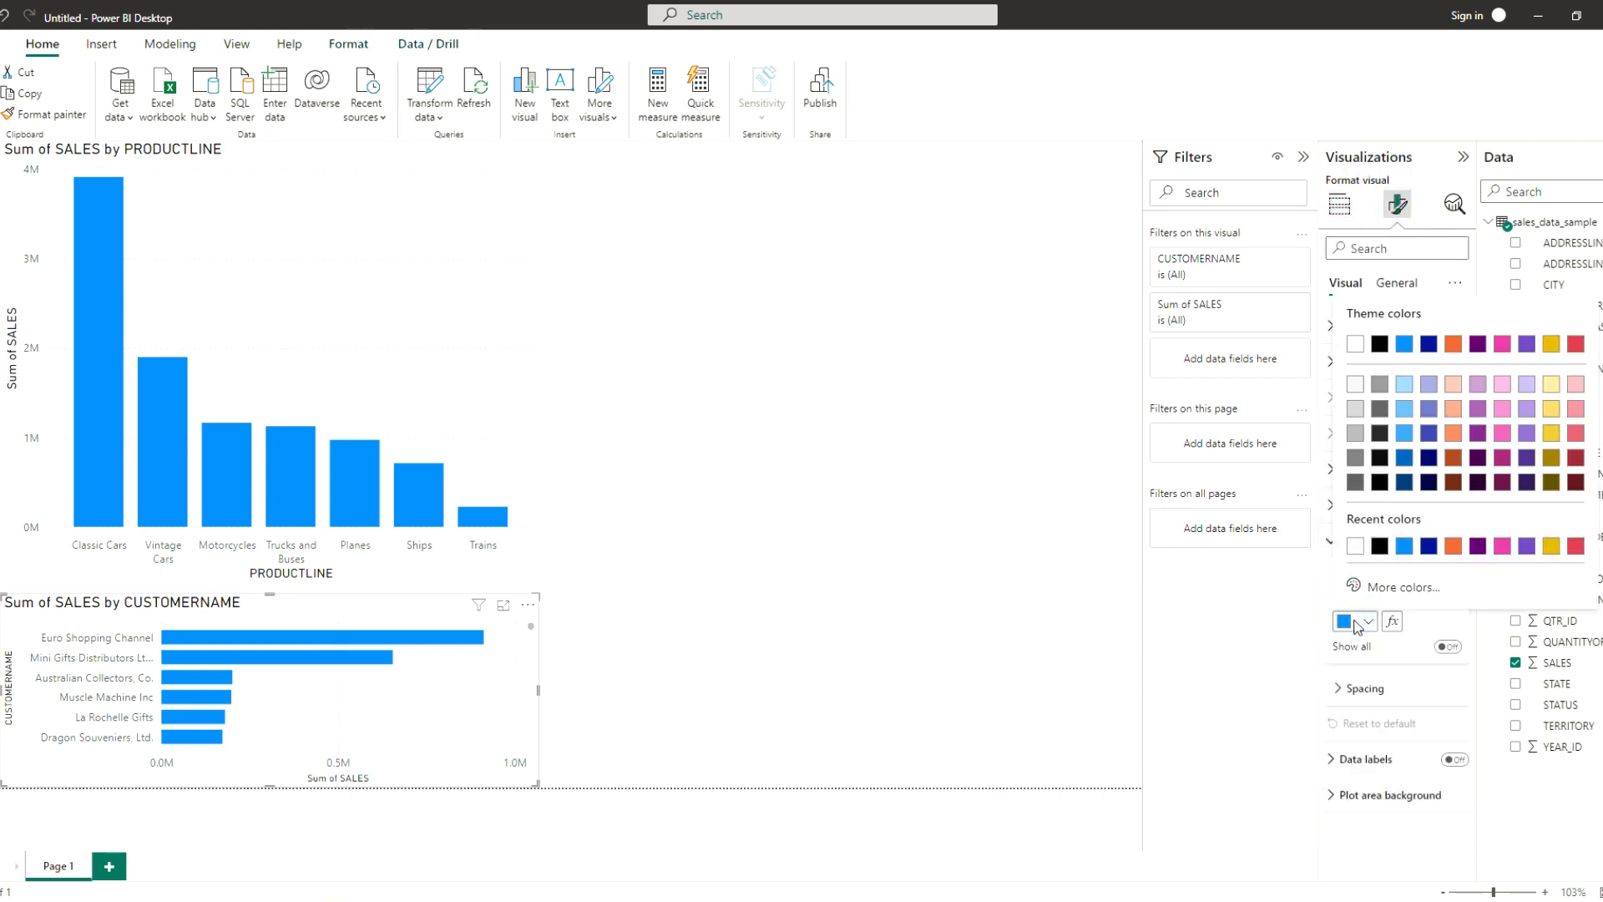
{"action": "left_click", "coordinate": [1404, 406]}
{"action": "left_click", "coordinate": [789, 716]}
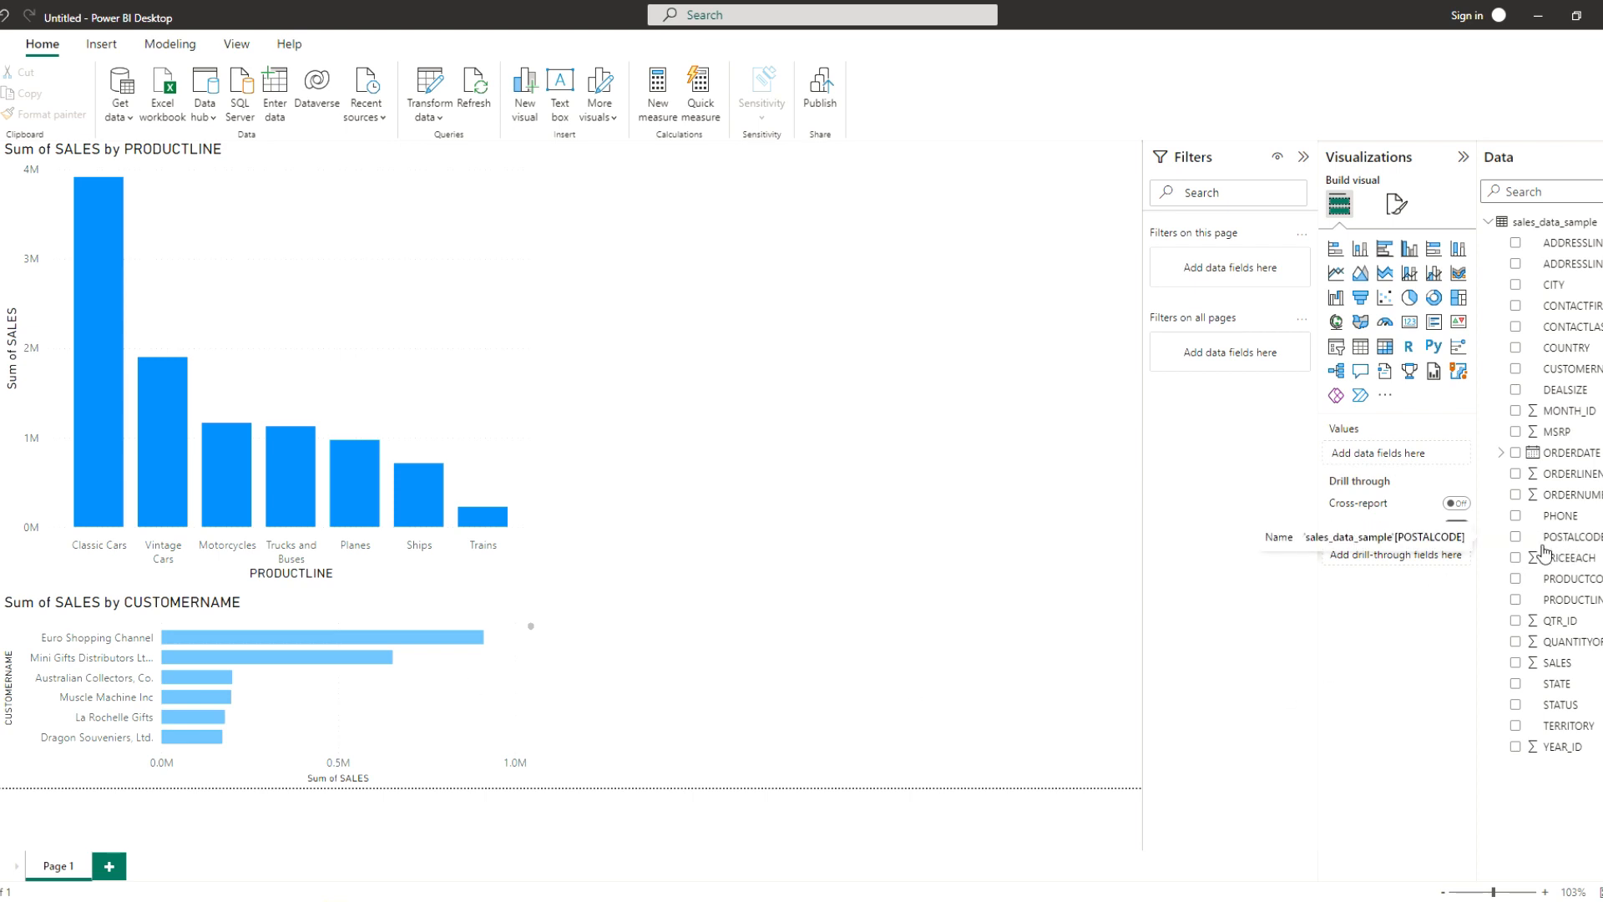
Add a map of the sum of SALES by POSTALCODE beside the product line chart and inspect a bubble over Europe
{"action": "left_click", "coordinate": [1515, 663]}
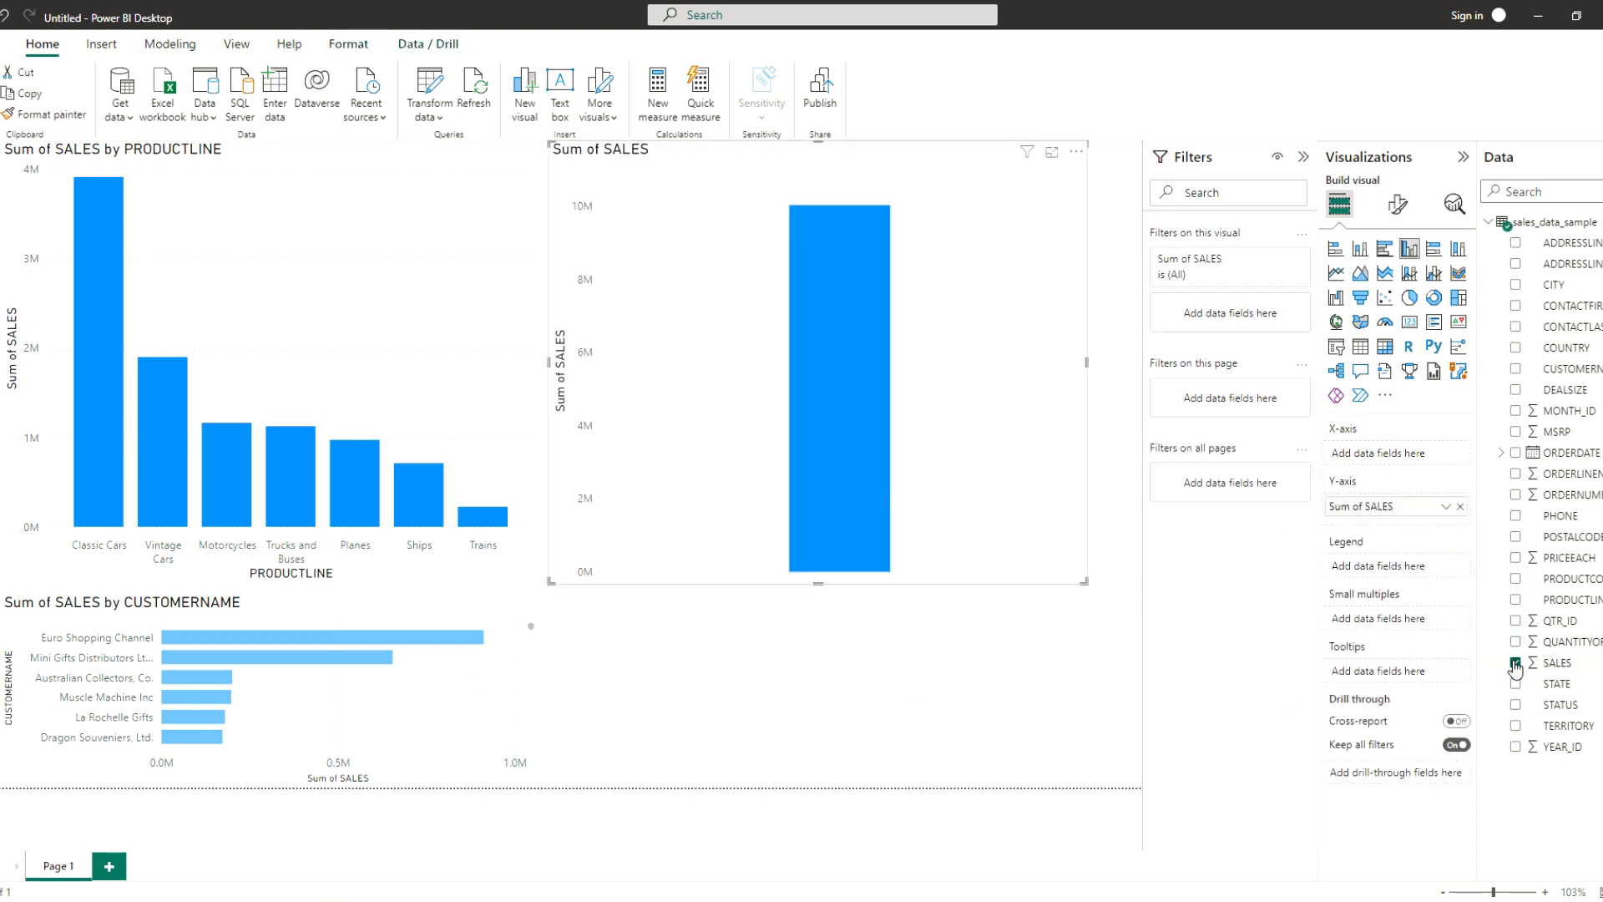
{"action": "left_click", "coordinate": [1516, 537]}
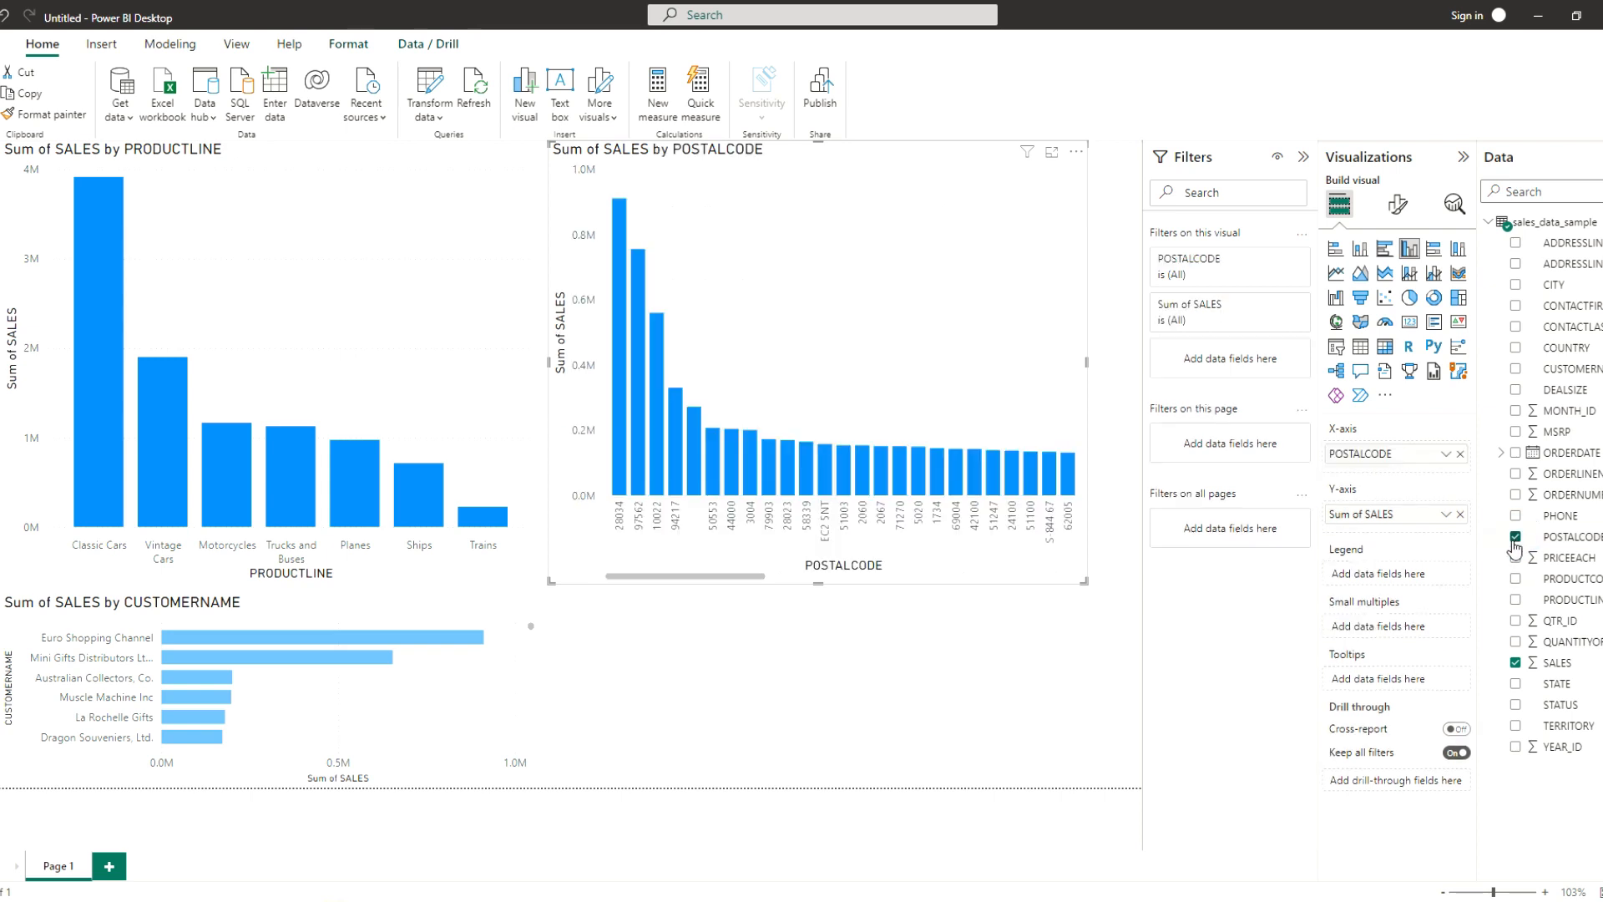
{"action": "left_click", "coordinate": [1337, 324]}
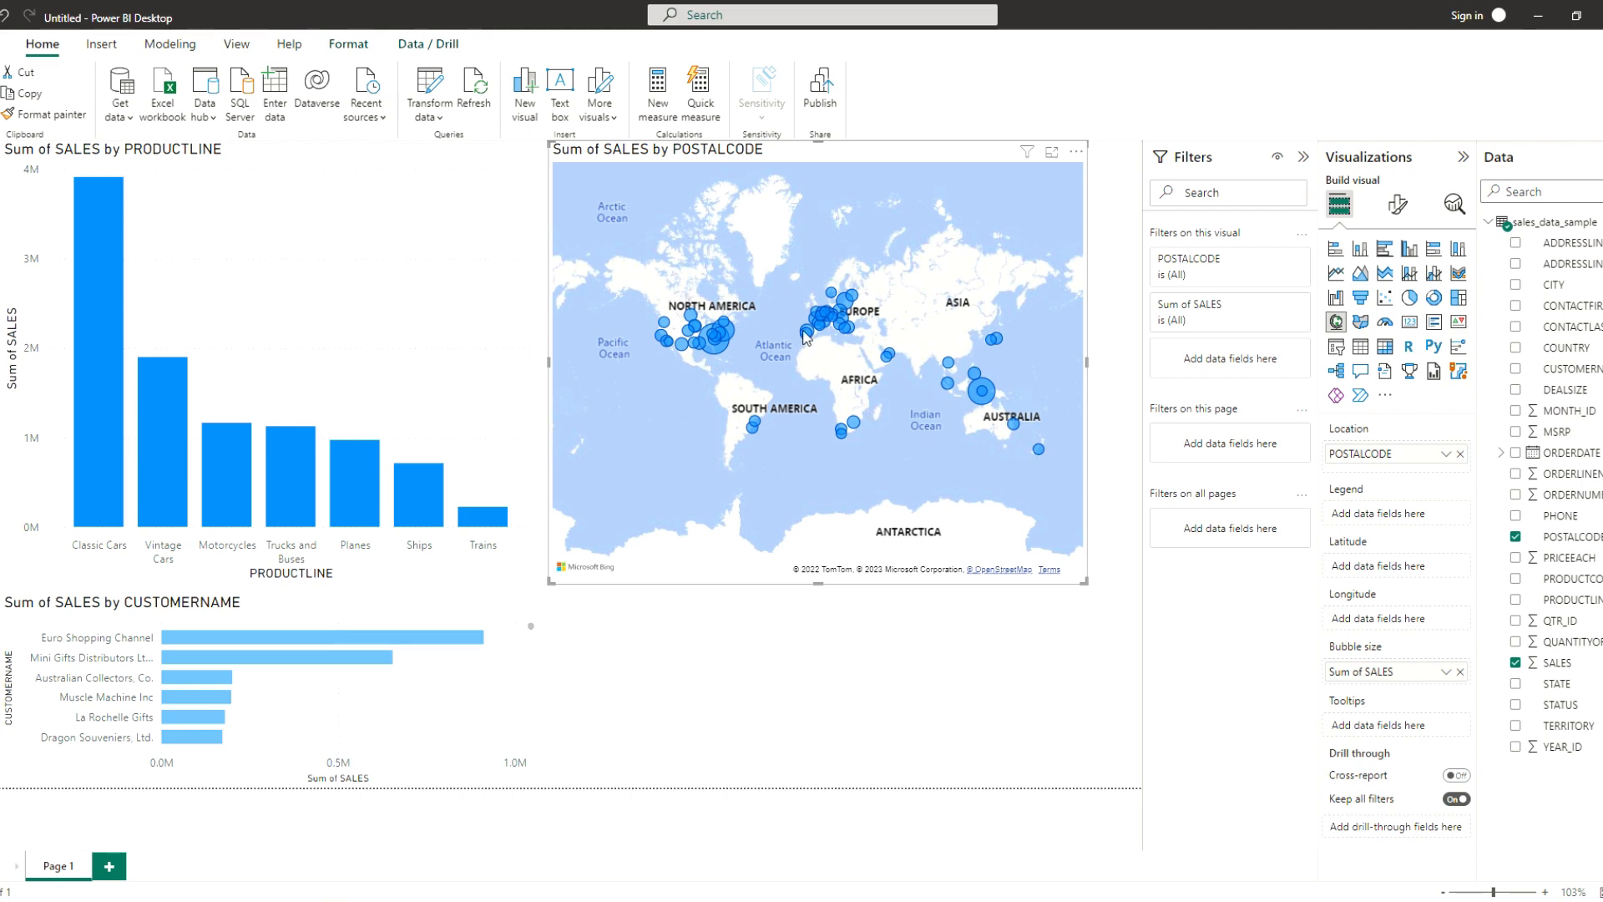
{"action": "scroll", "coordinate": [807, 337], "scroll_direction": "up", "scroll_amount": 3}
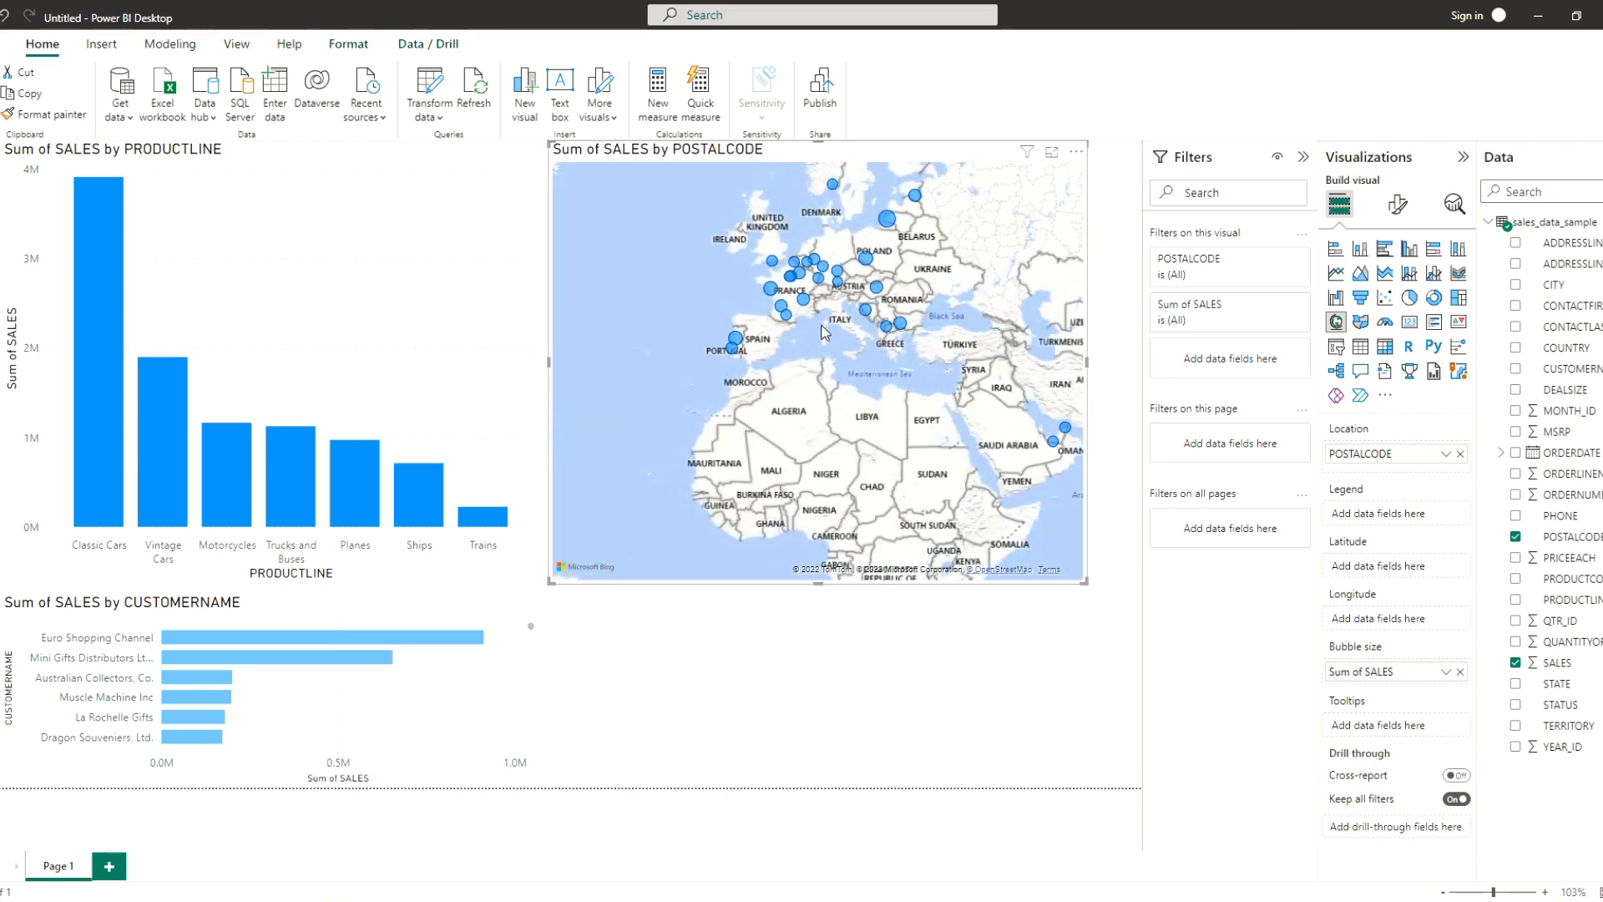
{"action": "scroll", "coordinate": [827, 347], "scroll_direction": "up", "scroll_amount": 5}
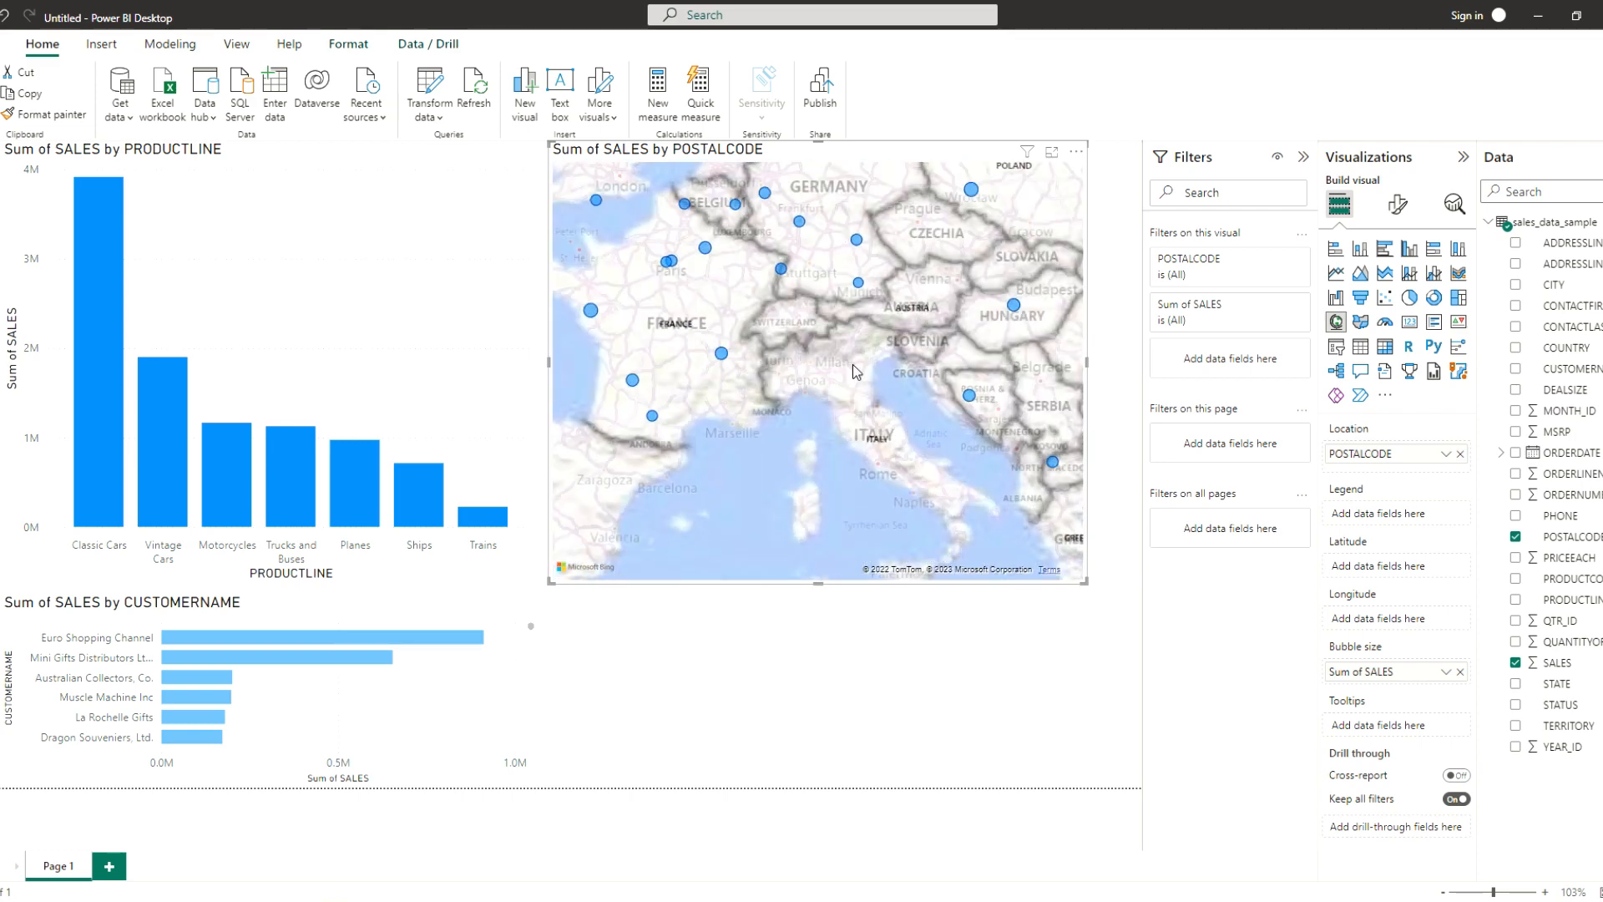
{"action": "mouse_move", "coordinate": [858, 289]}
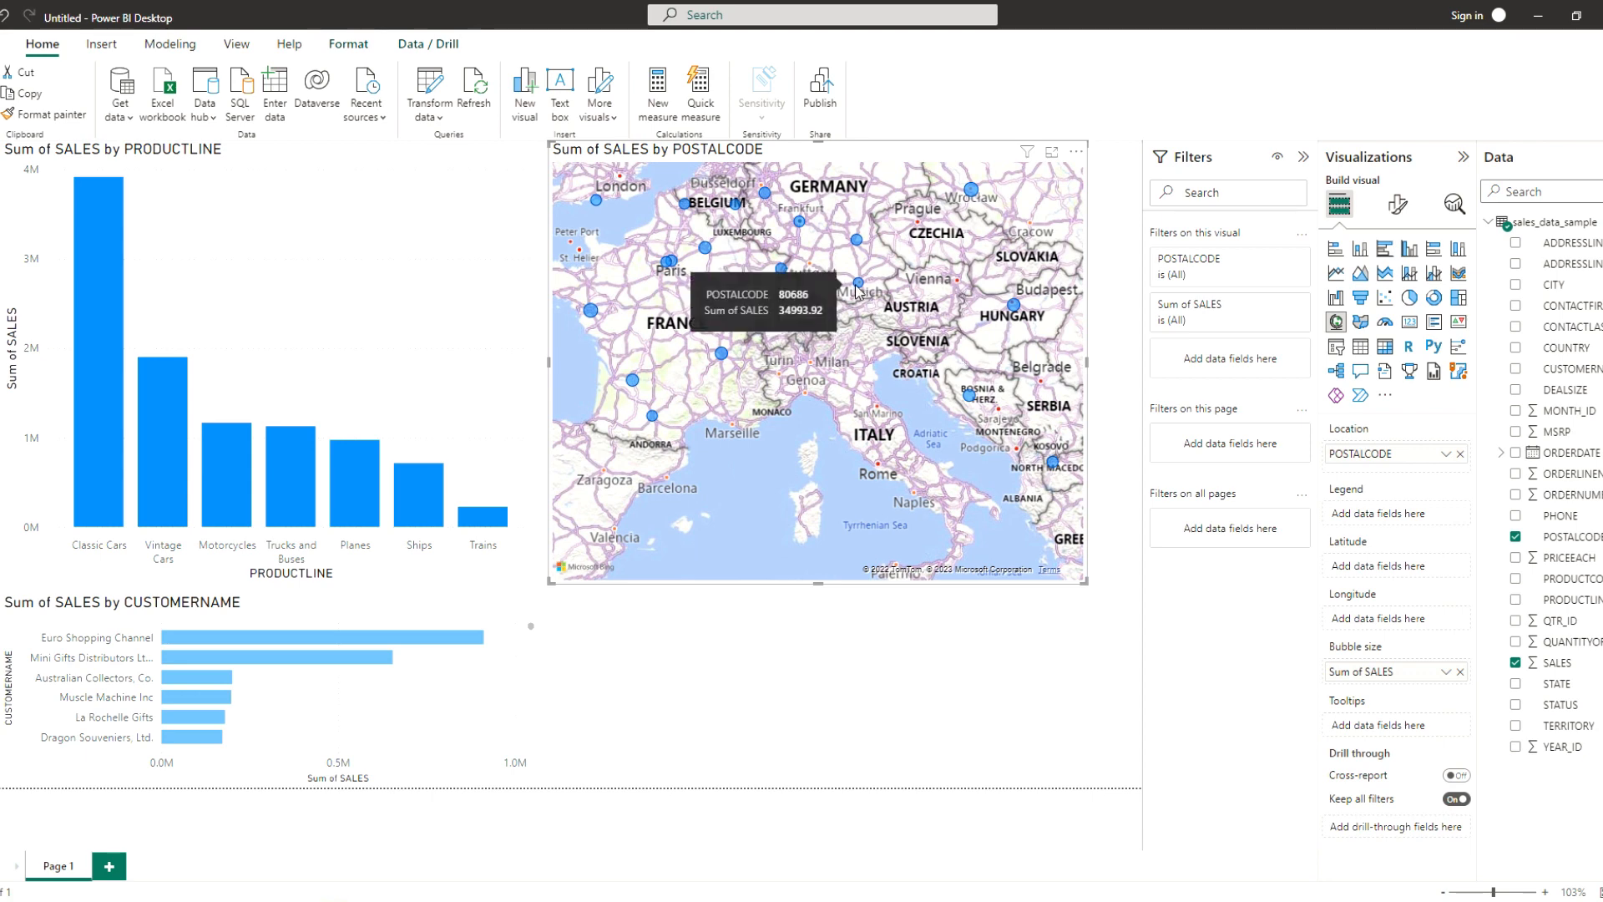
{"action": "scroll", "coordinate": [857, 290], "scroll_direction": "down", "scroll_amount": 6}
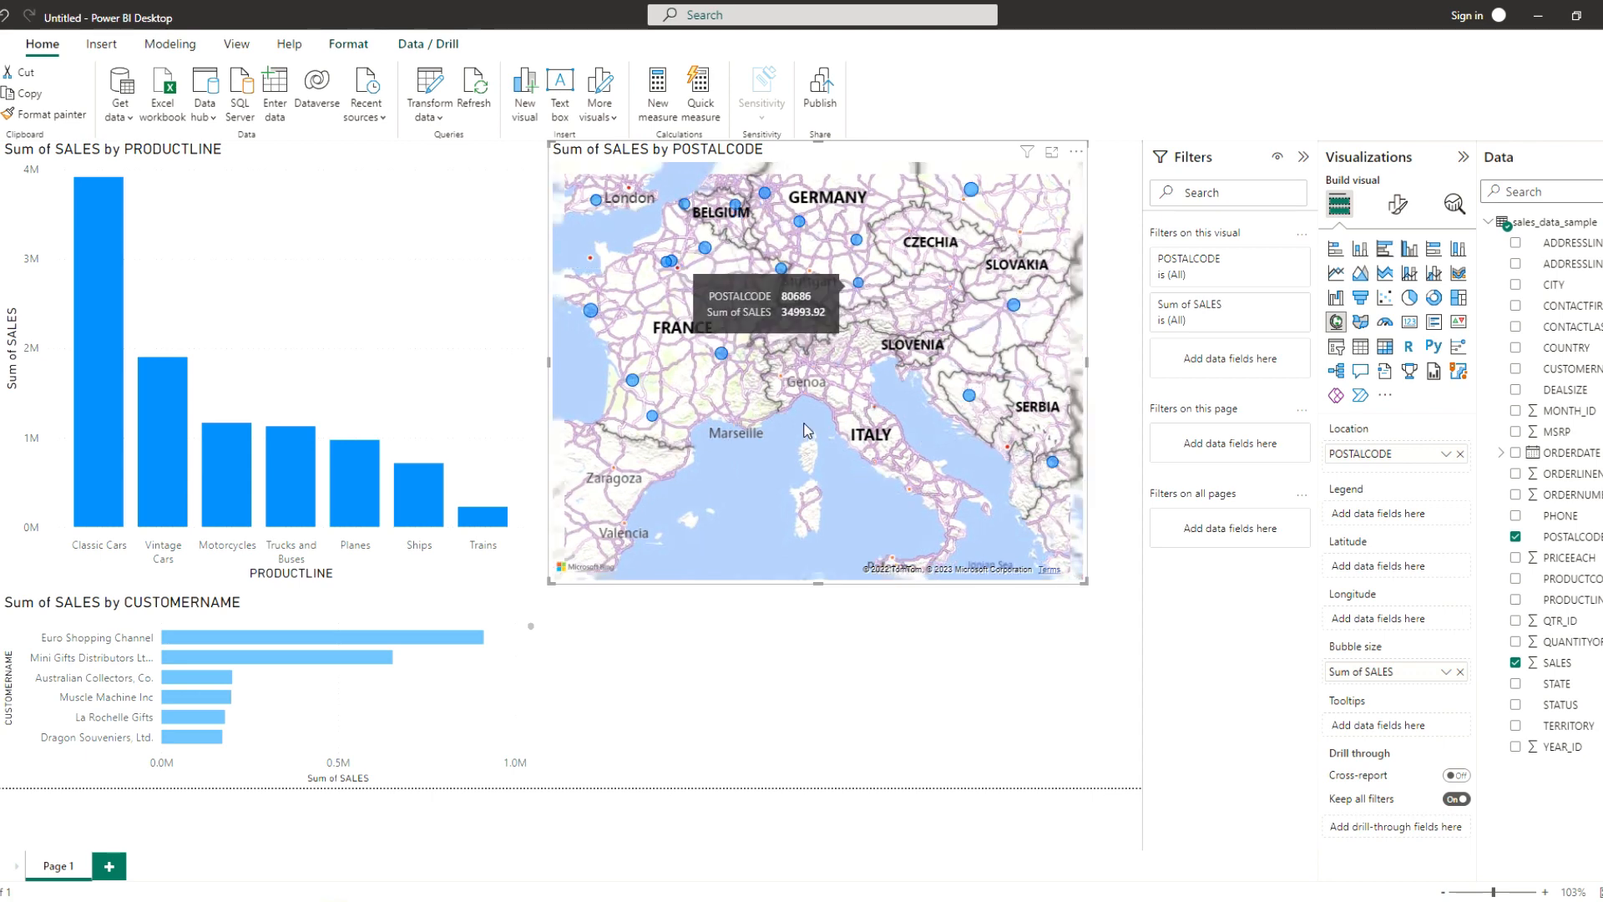
{"action": "left_click_drag", "start_coordinate": [742, 469], "coordinate": [789, 372]}
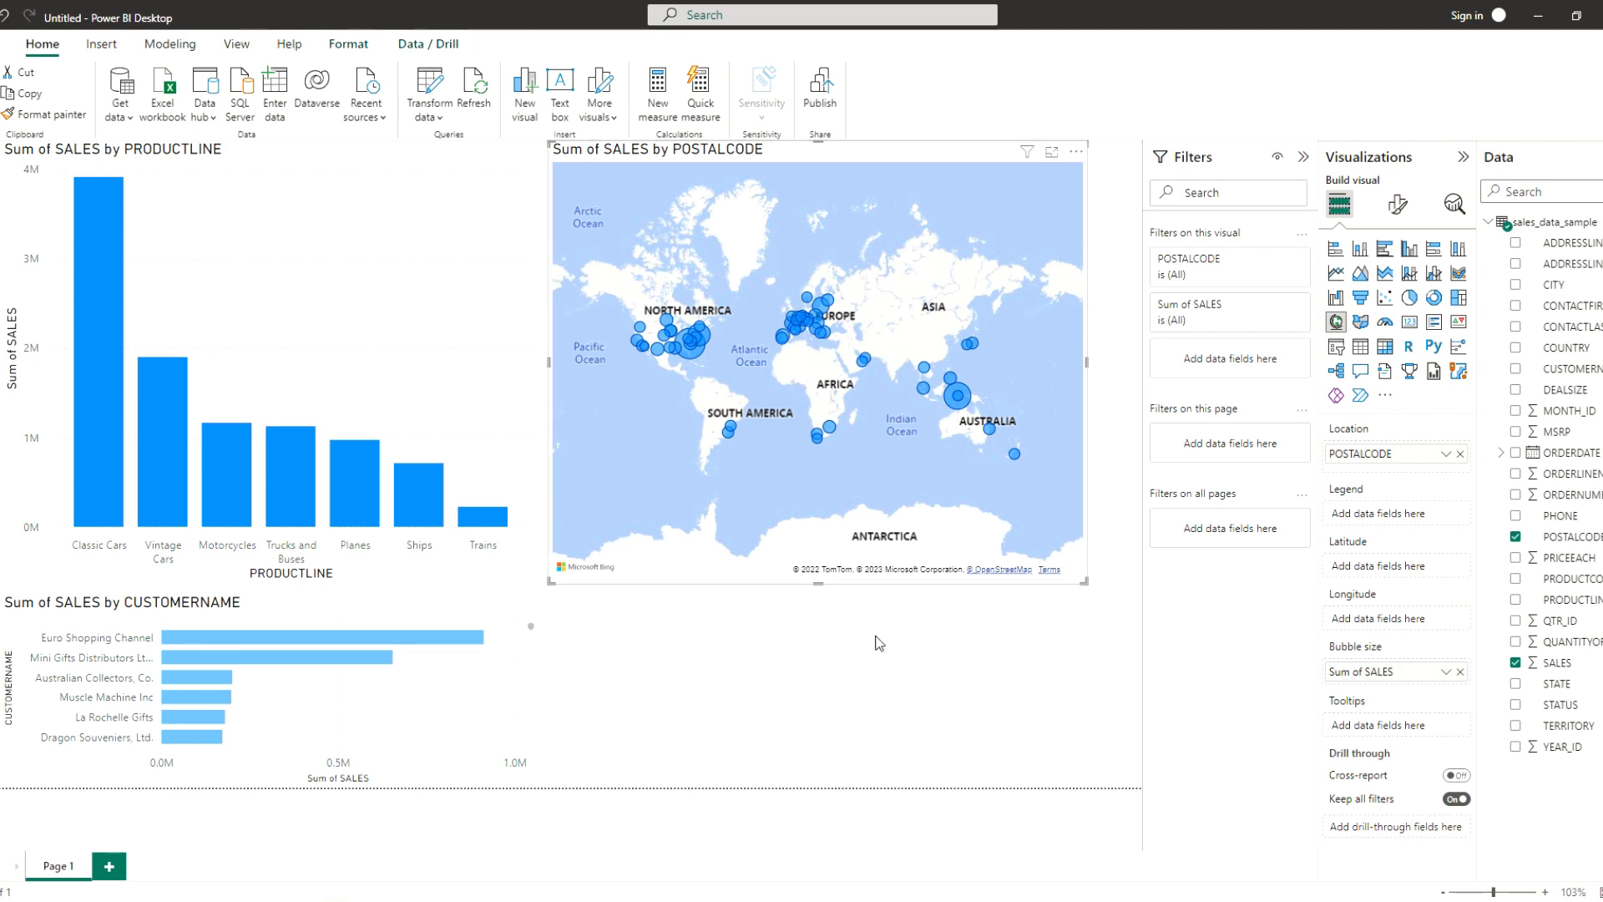
{"action": "left_click", "coordinate": [900, 645]}
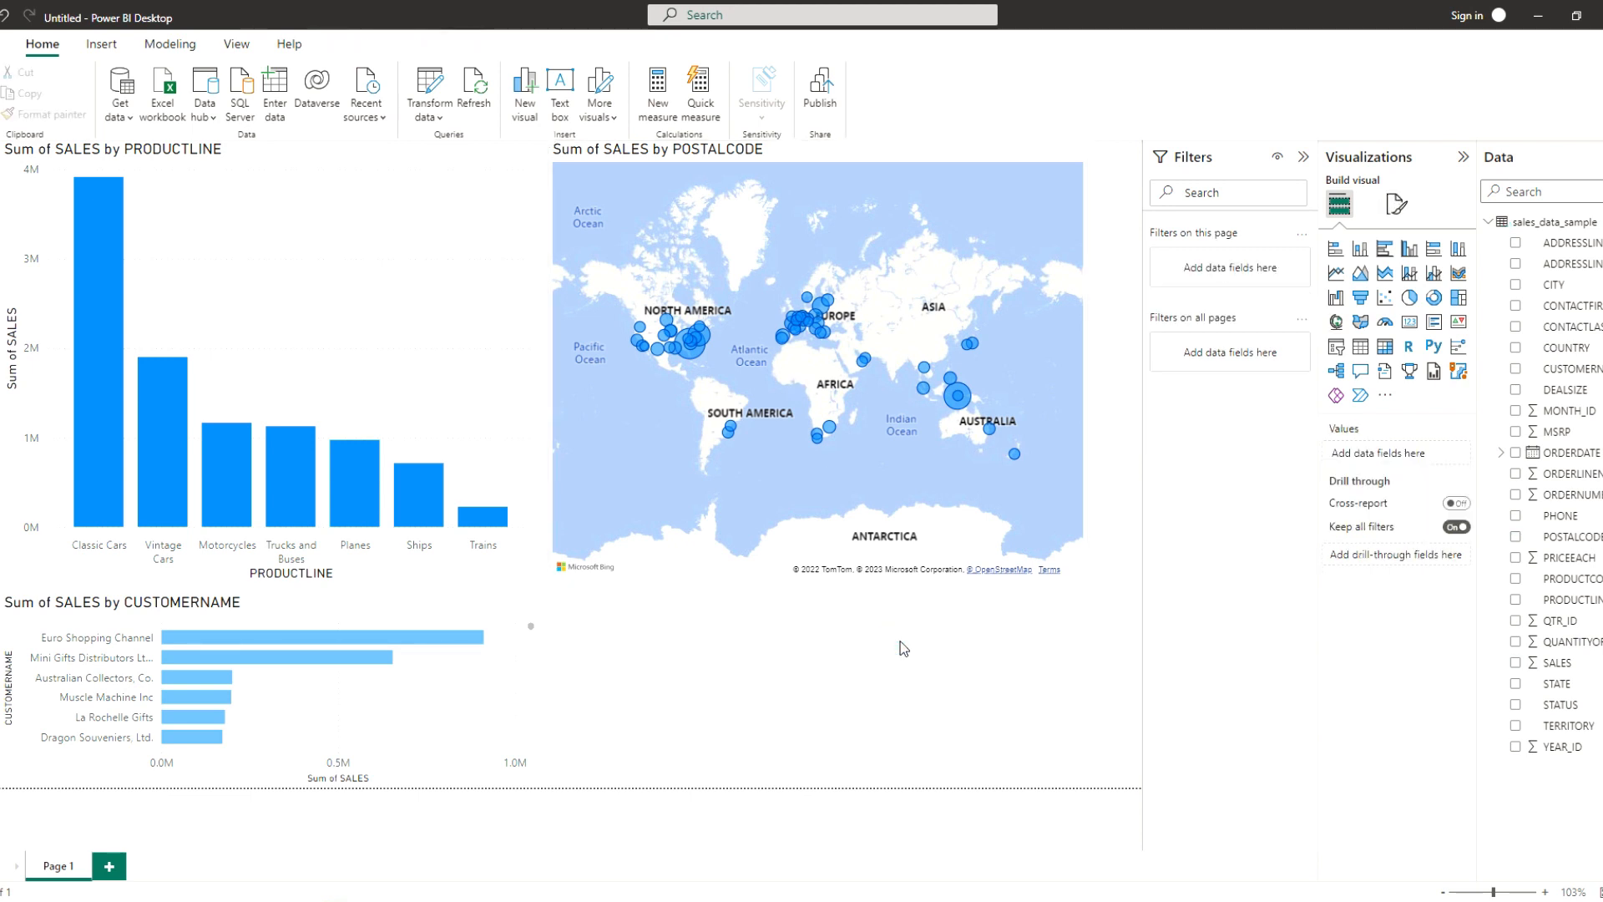
Add a column chart of SALES by ORDERDATE below the map, keeping only Year and Month from the date hierarchy
{"action": "left_click", "coordinate": [1515, 662]}
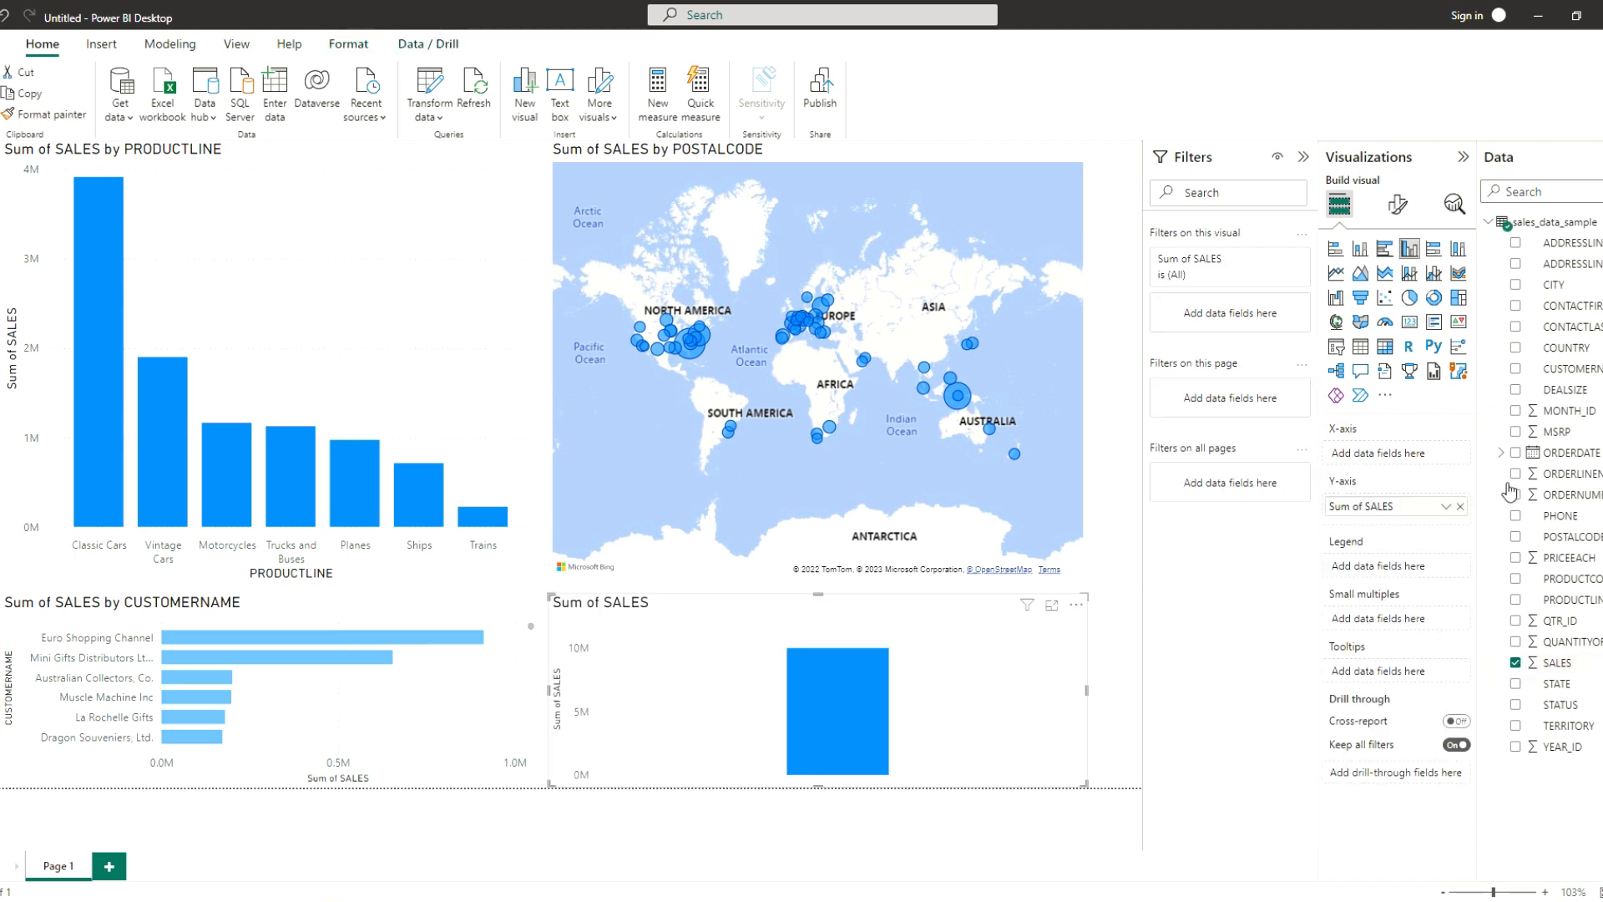
{"action": "left_click", "coordinate": [1516, 453]}
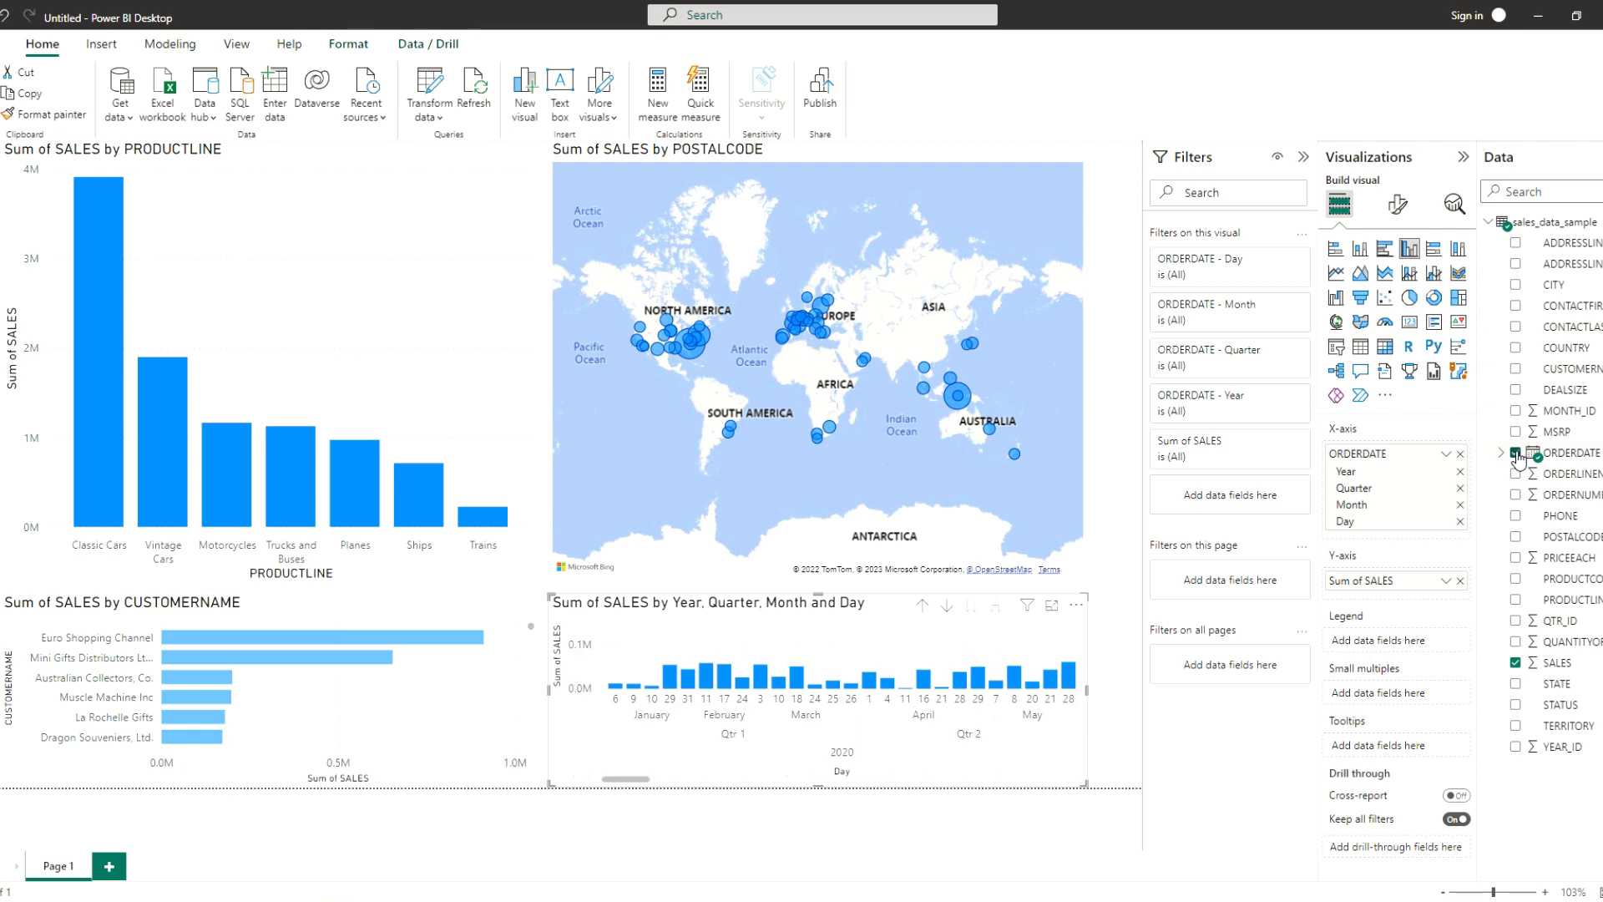
{"action": "left_click", "coordinate": [1500, 453]}
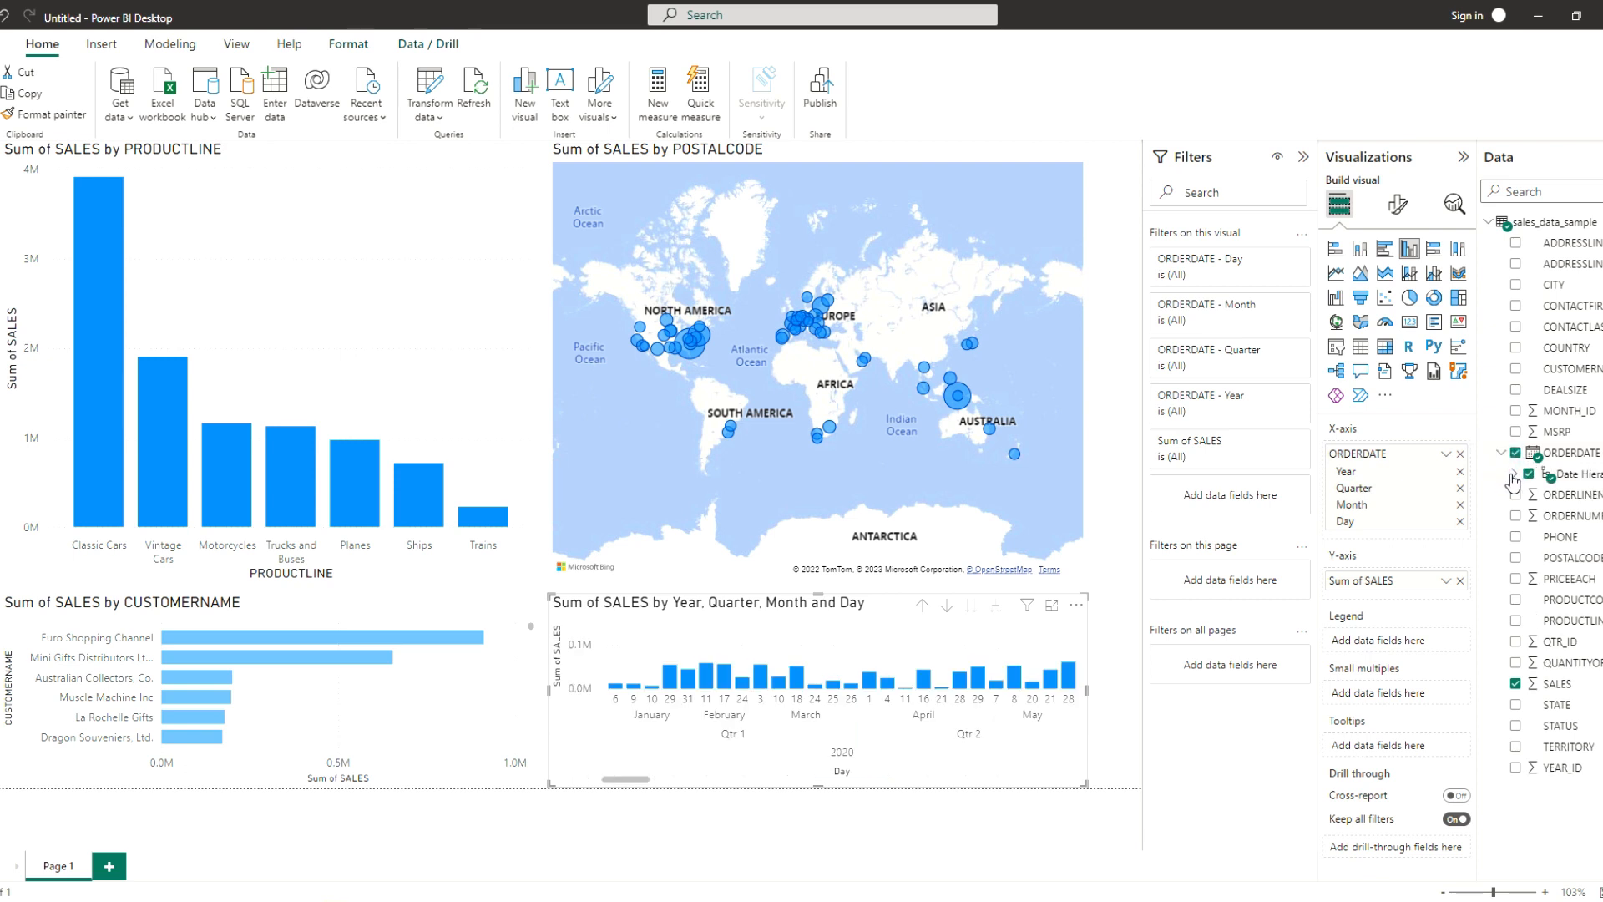
{"action": "left_click", "coordinate": [1513, 474]}
{"action": "left_click", "coordinate": [1540, 516]}
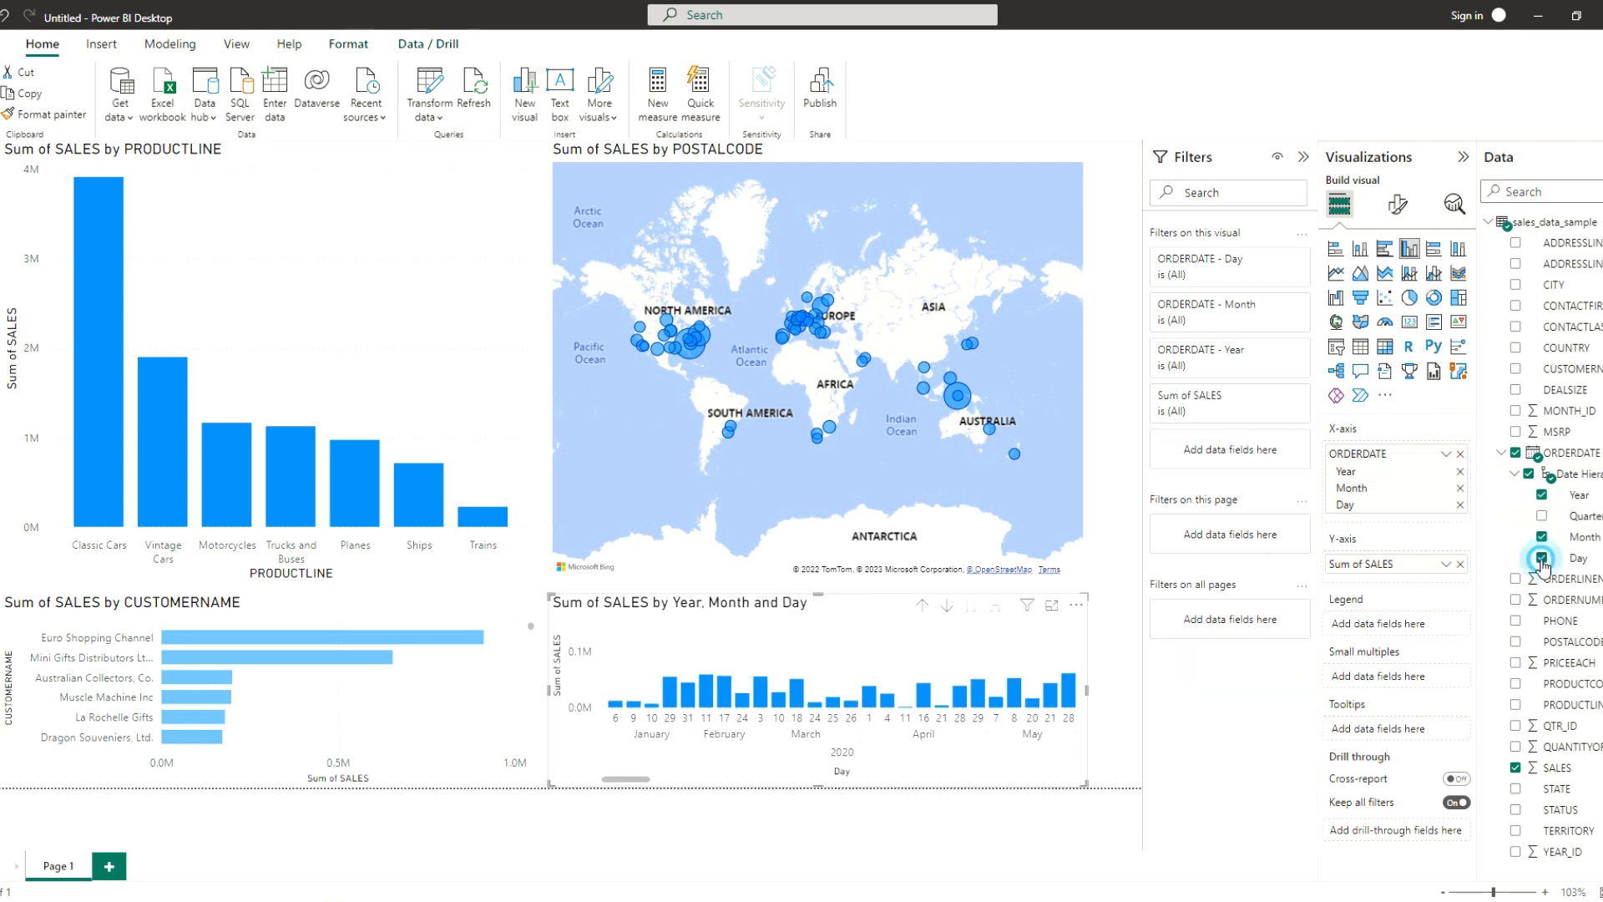
{"action": "left_click", "coordinate": [1541, 558]}
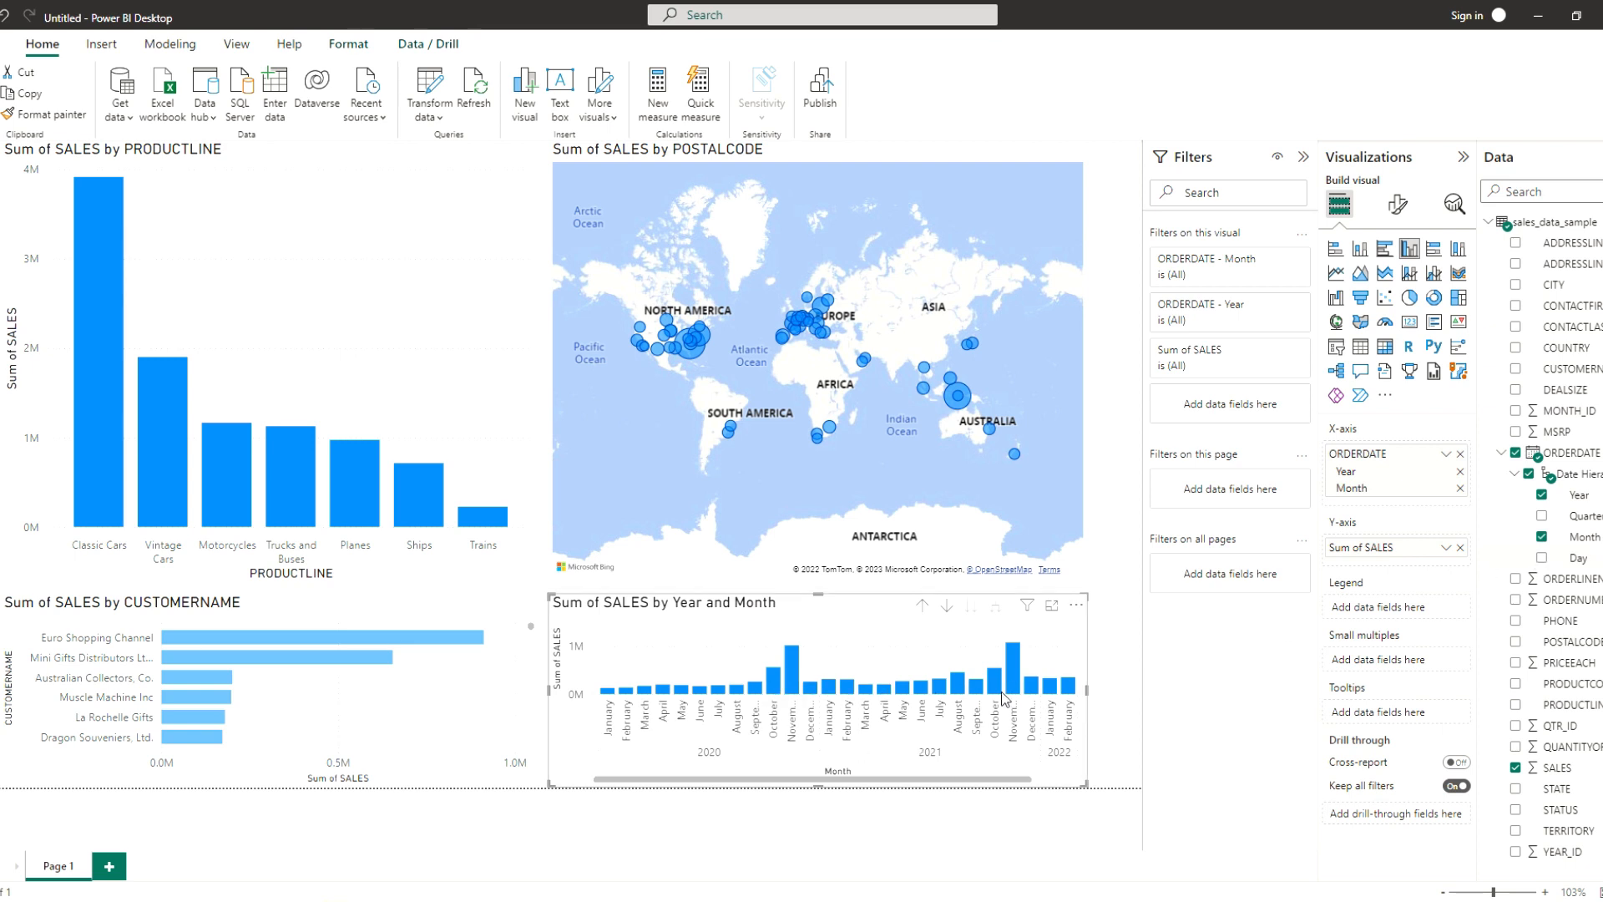
Widen the Year and Month sales chart slightly and extend it upward over the lower edge of the map
{"action": "left_click", "coordinate": [832, 810]}
{"action": "left_click_drag", "start_coordinate": [1087, 691], "coordinate": [1117, 700]}
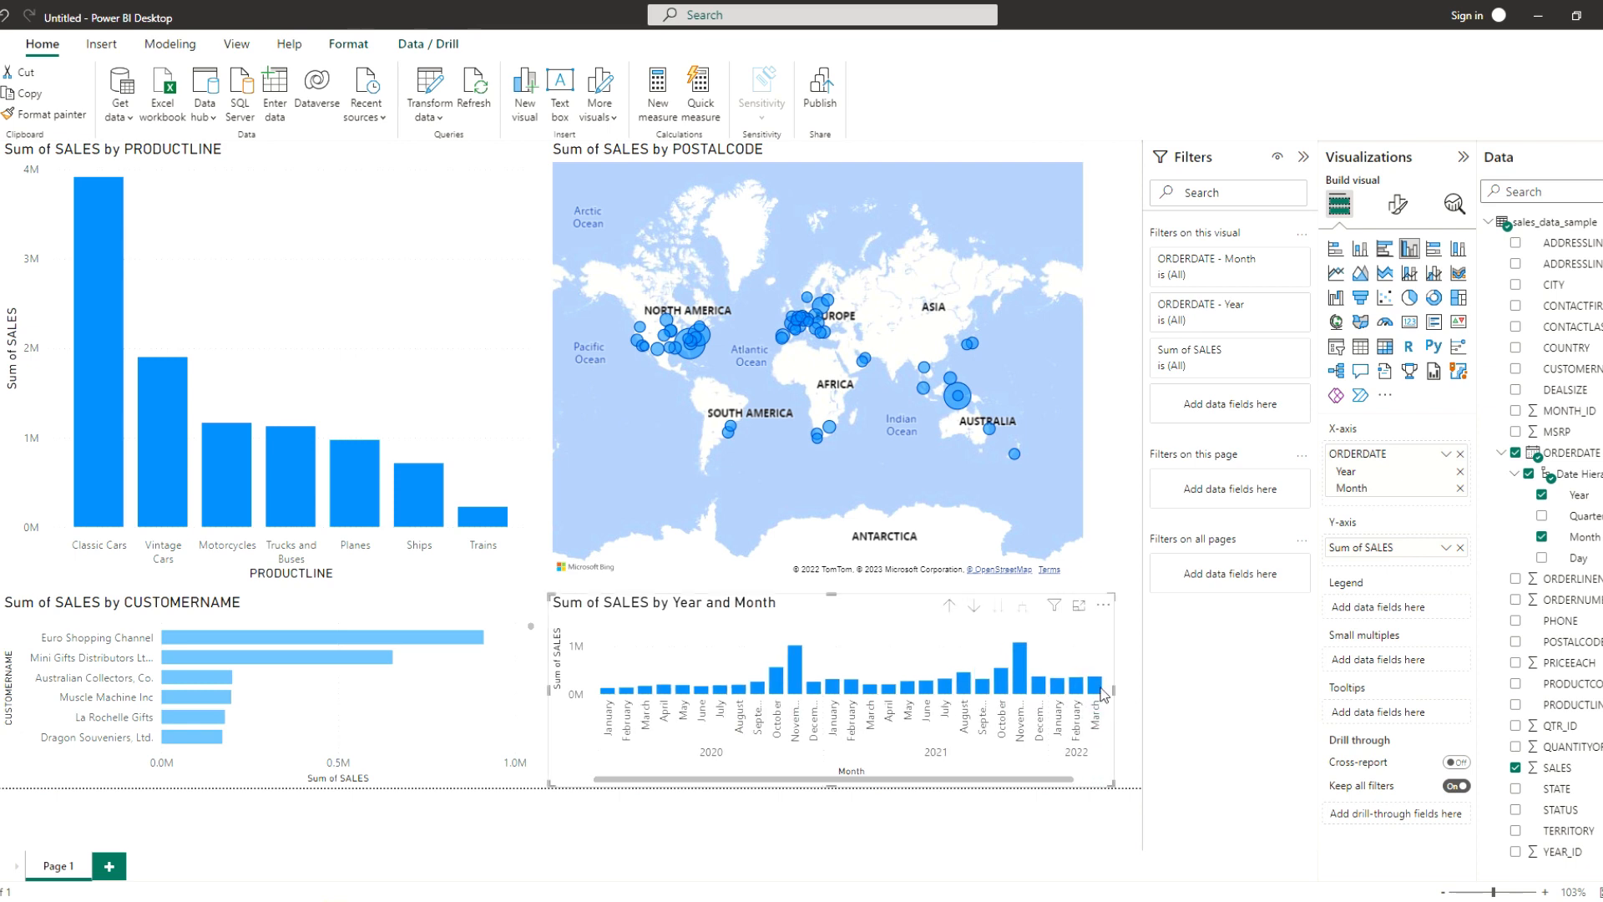
{"action": "left_click_drag", "start_coordinate": [829, 596], "coordinate": [843, 553]}
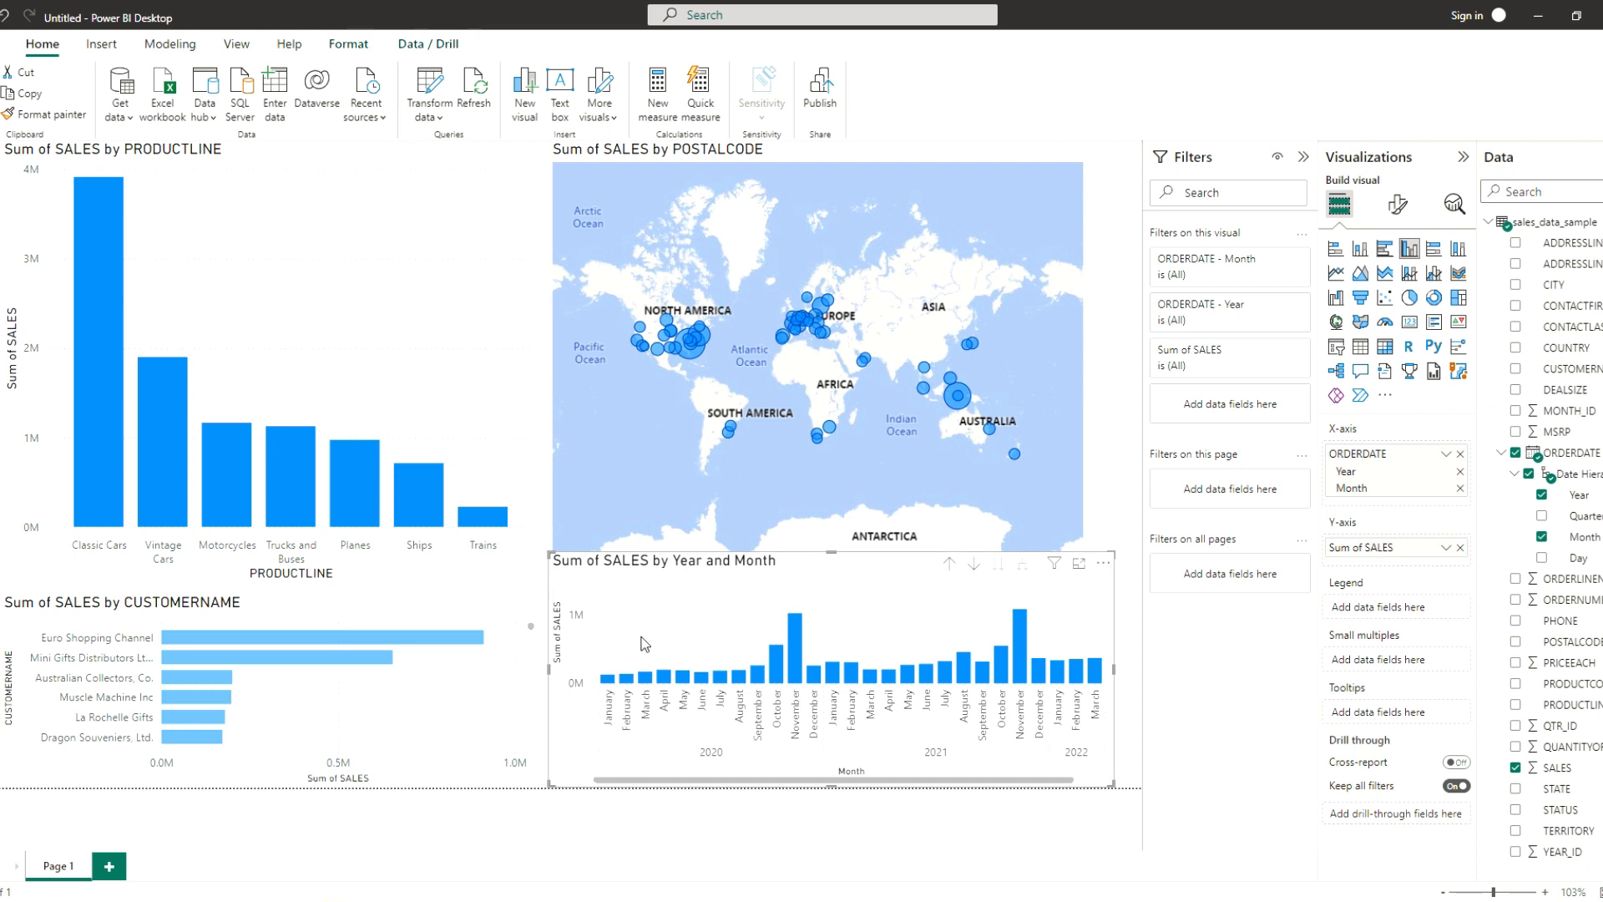
Change the column color of the Year and Month sales chart to the theme's purple
{"action": "left_click", "coordinate": [1403, 206]}
{"action": "left_click", "coordinate": [1342, 542]}
{"action": "left_click", "coordinate": [1368, 623]}
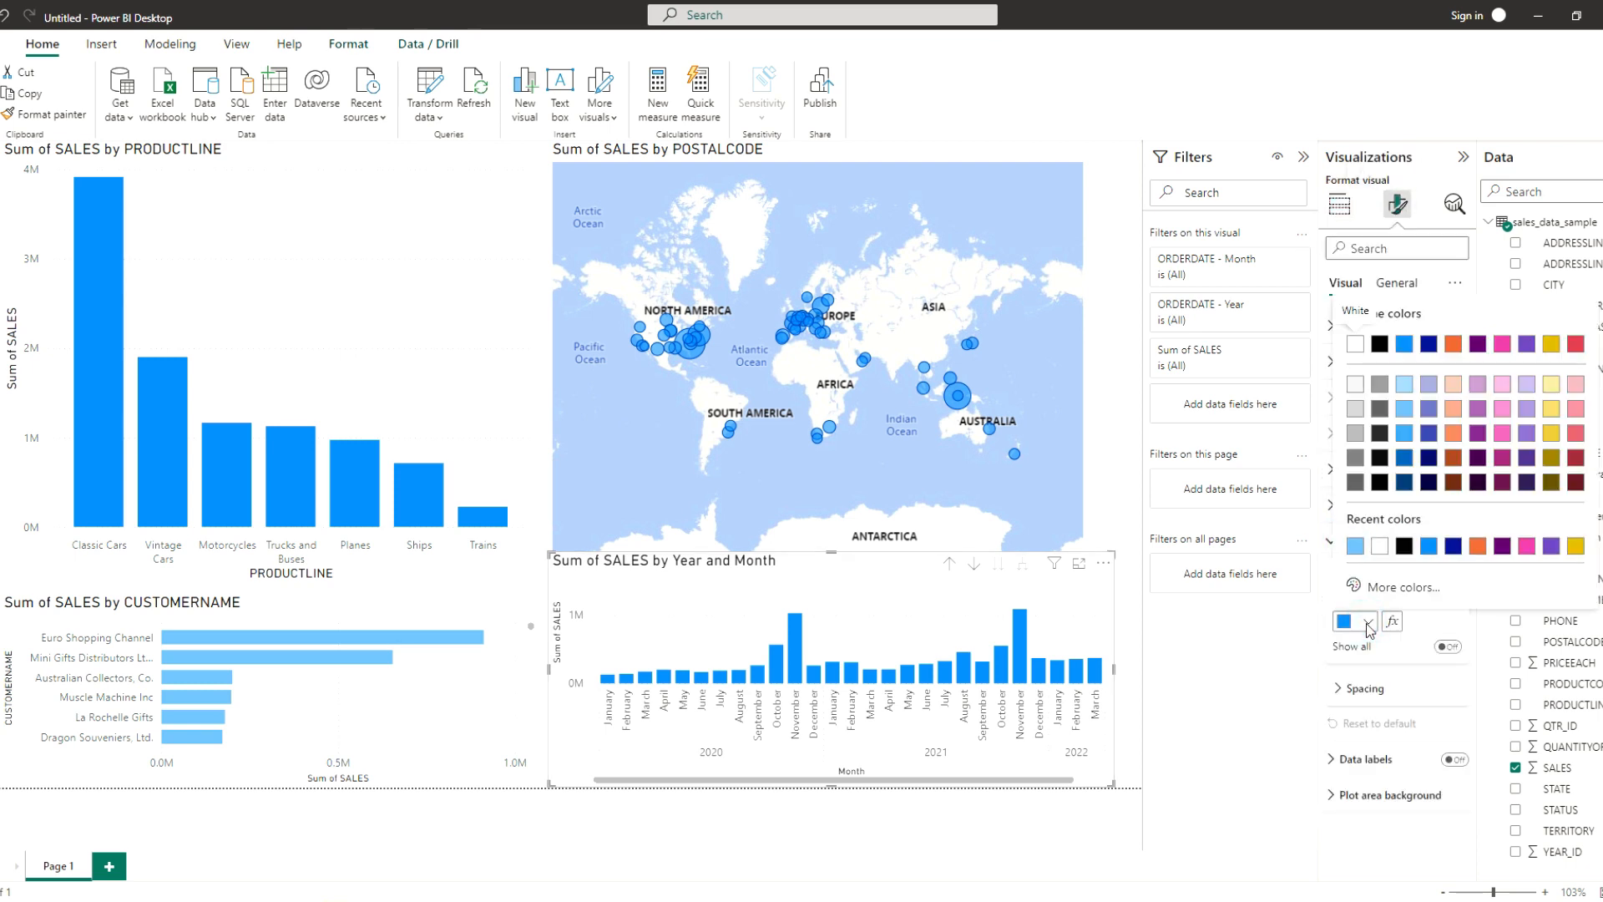
{"action": "left_click", "coordinate": [1527, 345]}
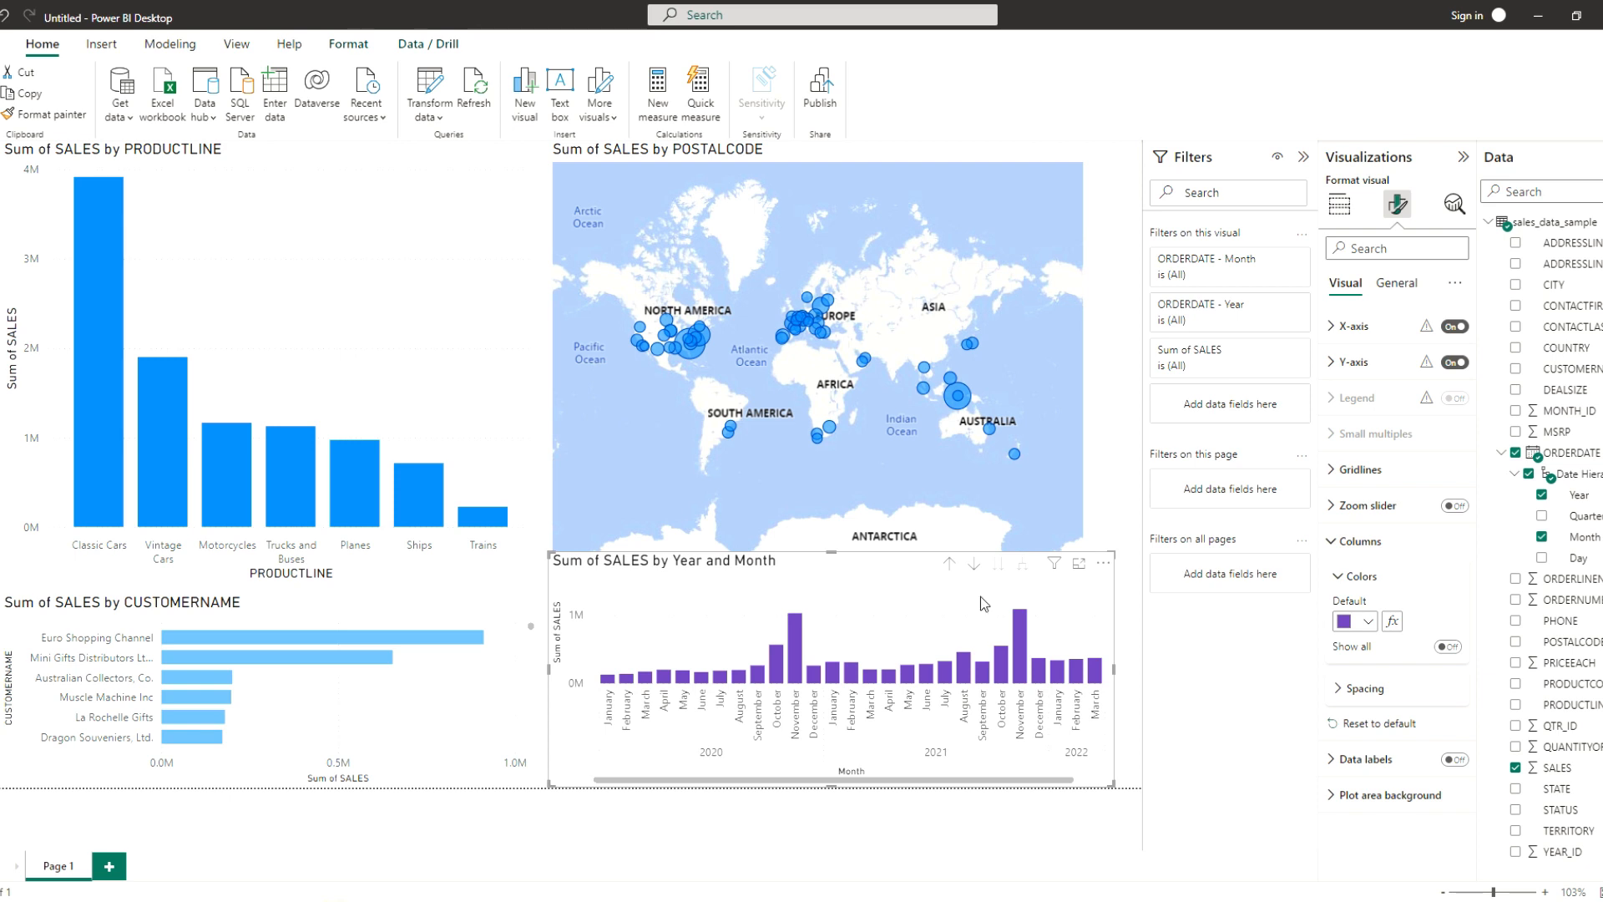
{"action": "left_click", "coordinate": [1125, 615]}
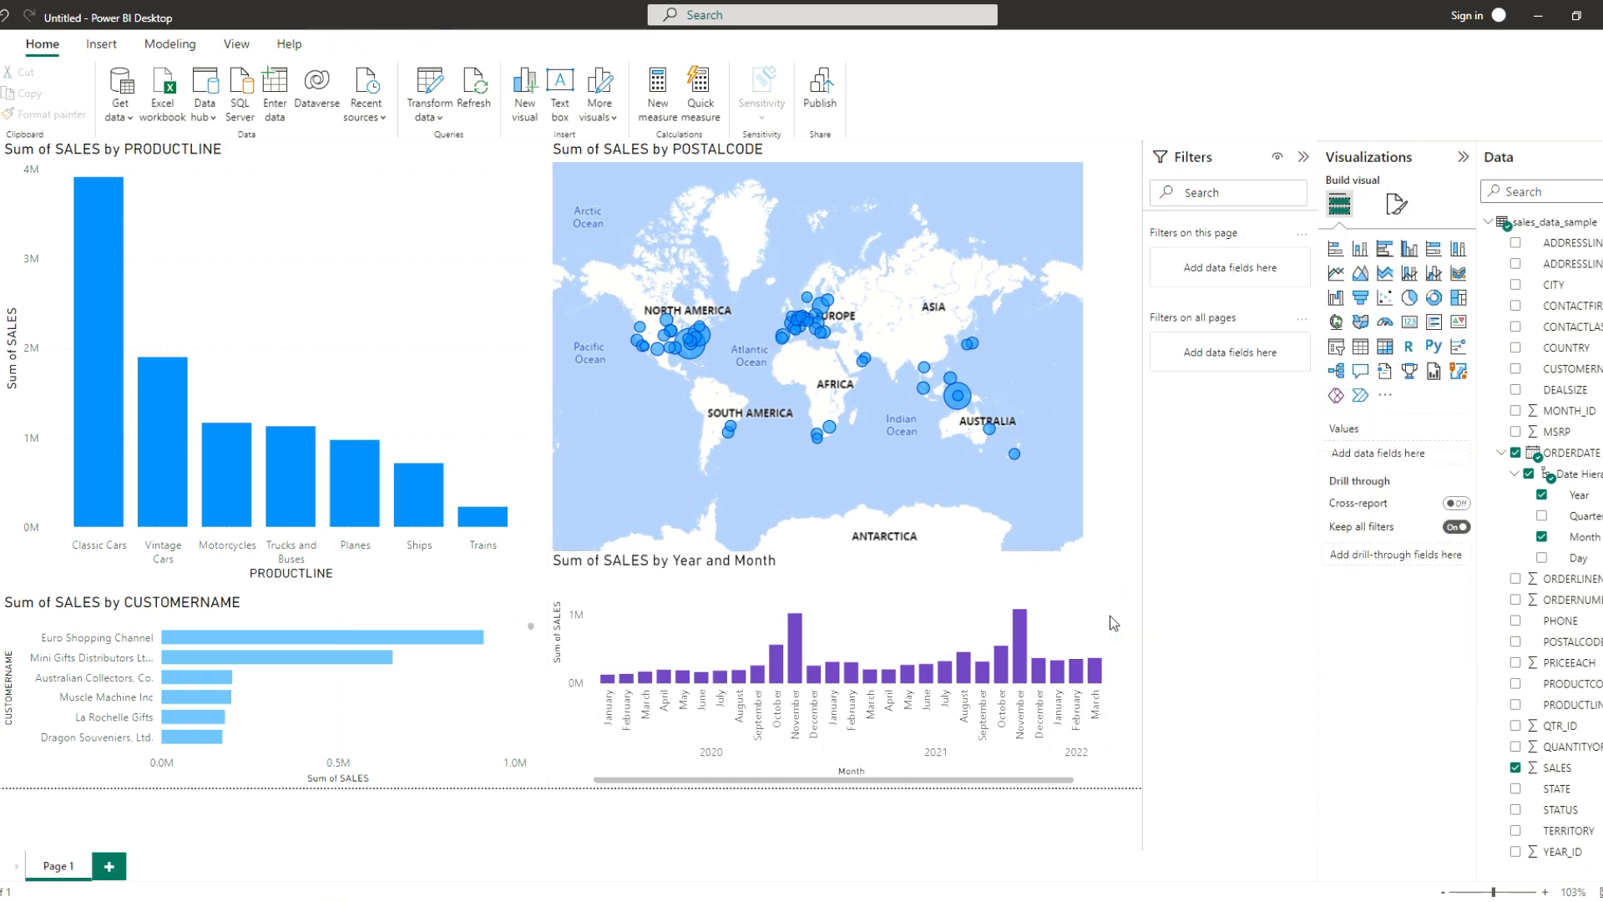
Add a card showing the sum of SALES, shorten it, and place it between the product line chart and the map
{"action": "left_click", "coordinate": [1515, 767]}
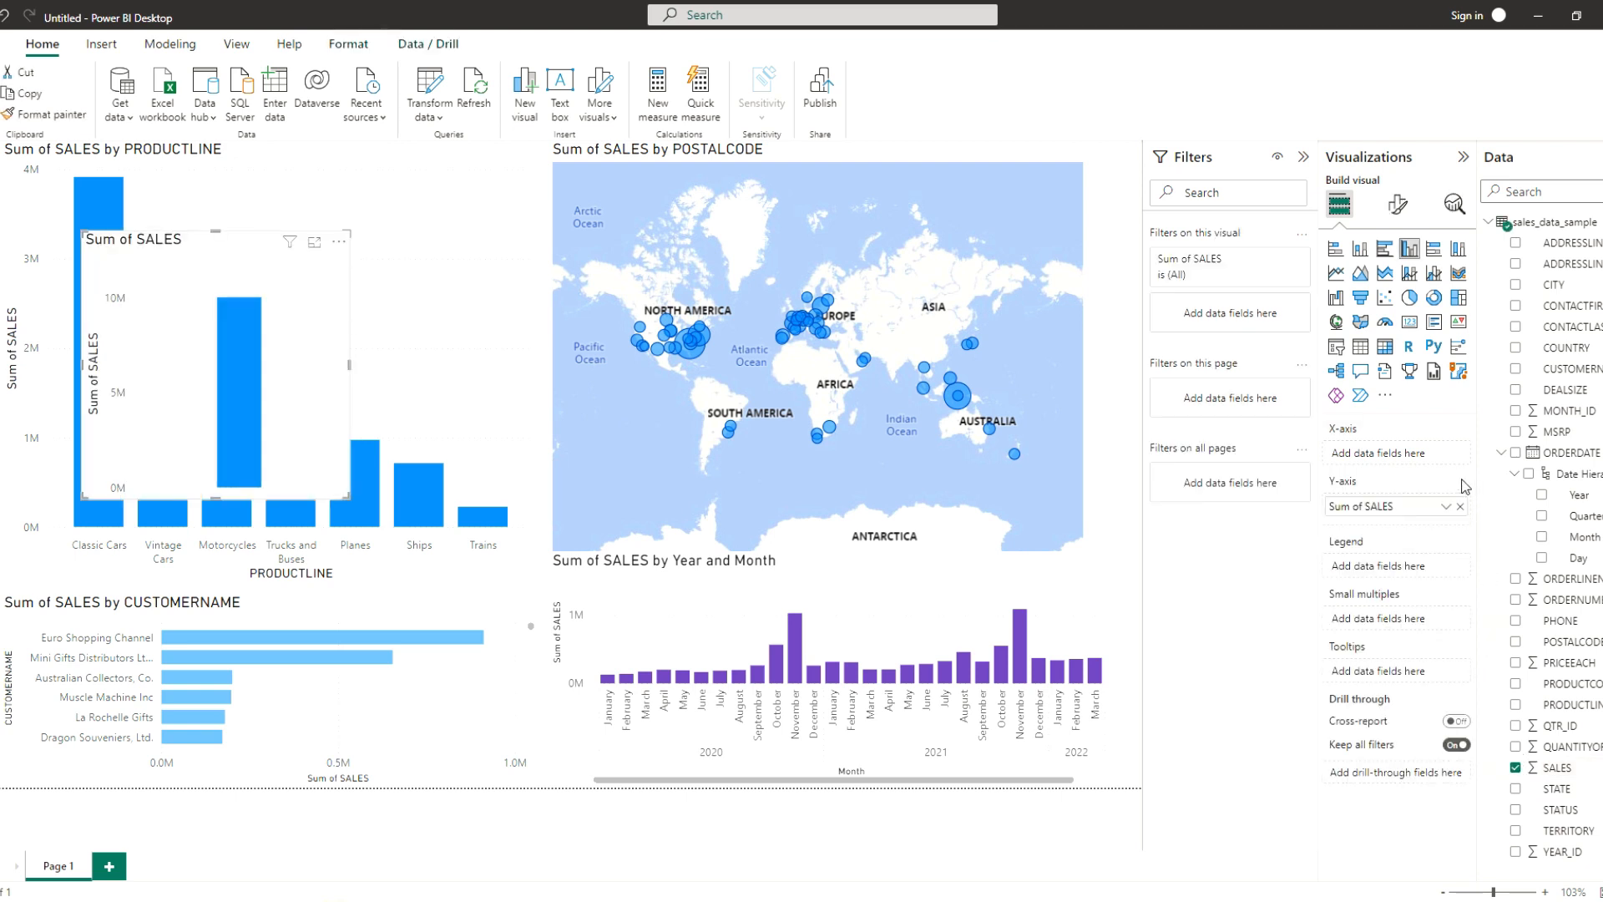
{"action": "left_click", "coordinate": [1410, 325]}
{"action": "left_click_drag", "start_coordinate": [248, 288], "coordinate": [448, 201]}
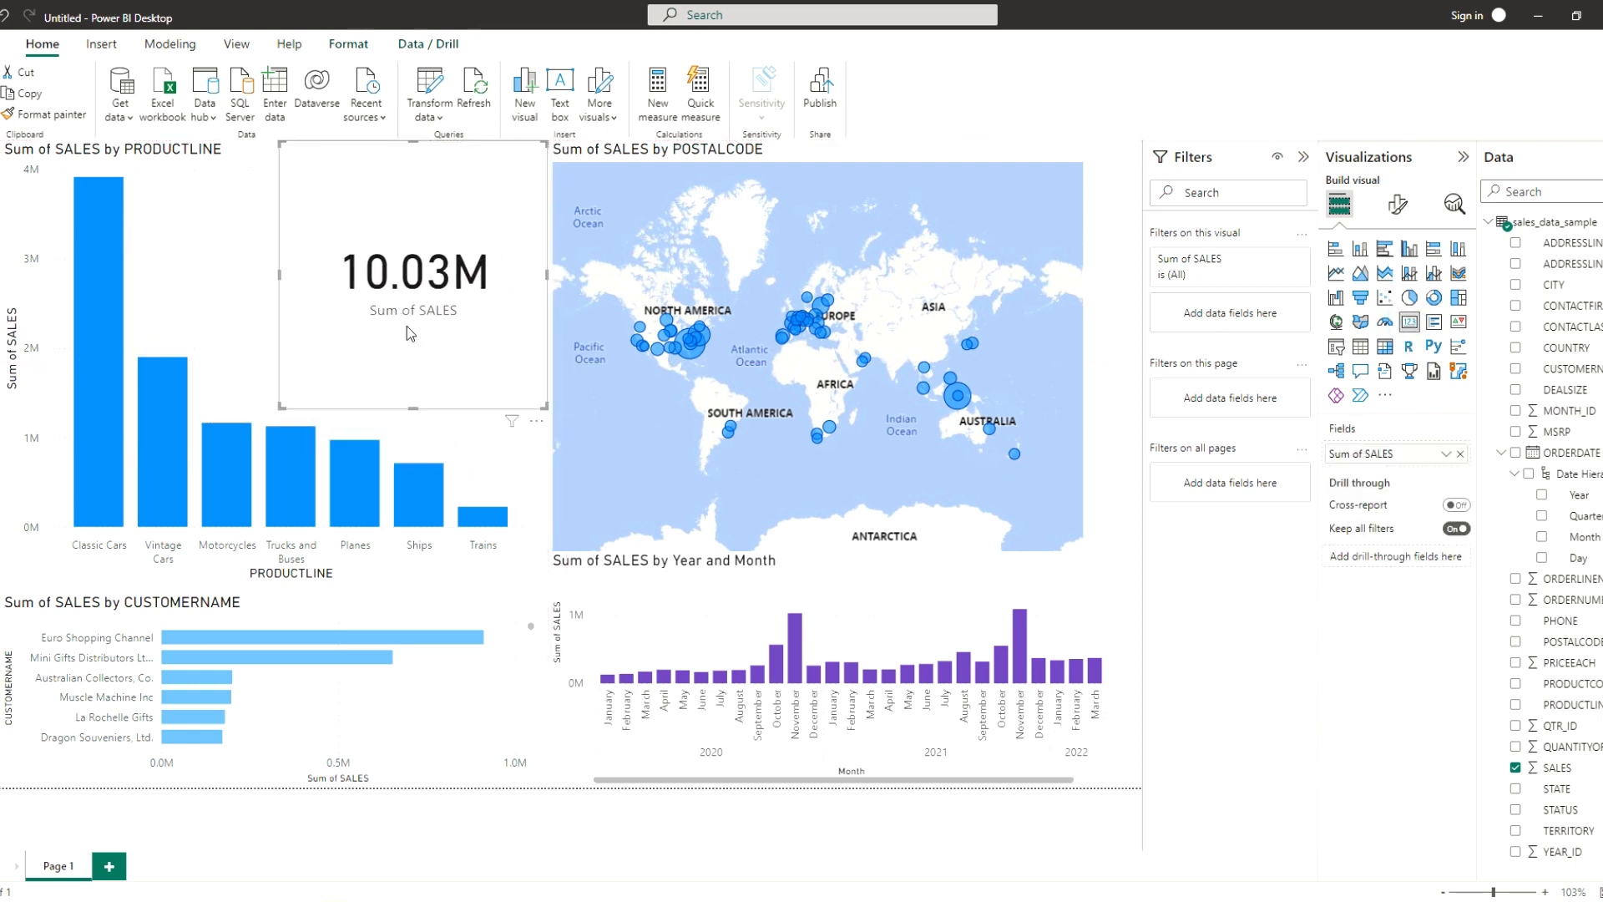
{"action": "left_click_drag", "start_coordinate": [416, 409], "coordinate": [420, 252]}
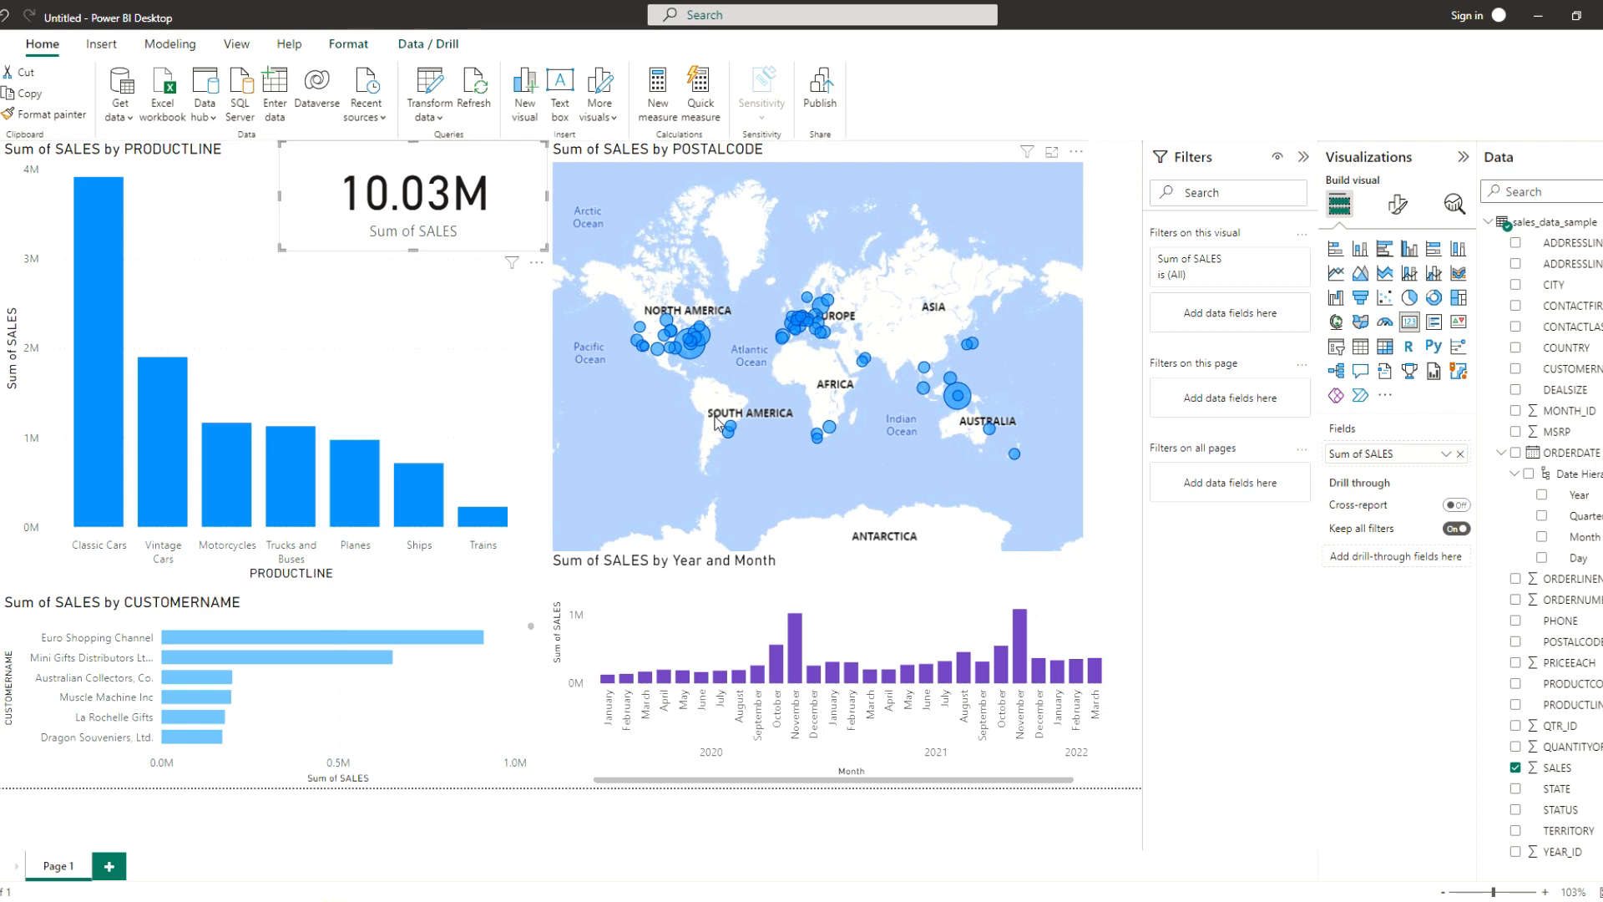
{"action": "left_click", "coordinate": [1126, 752]}
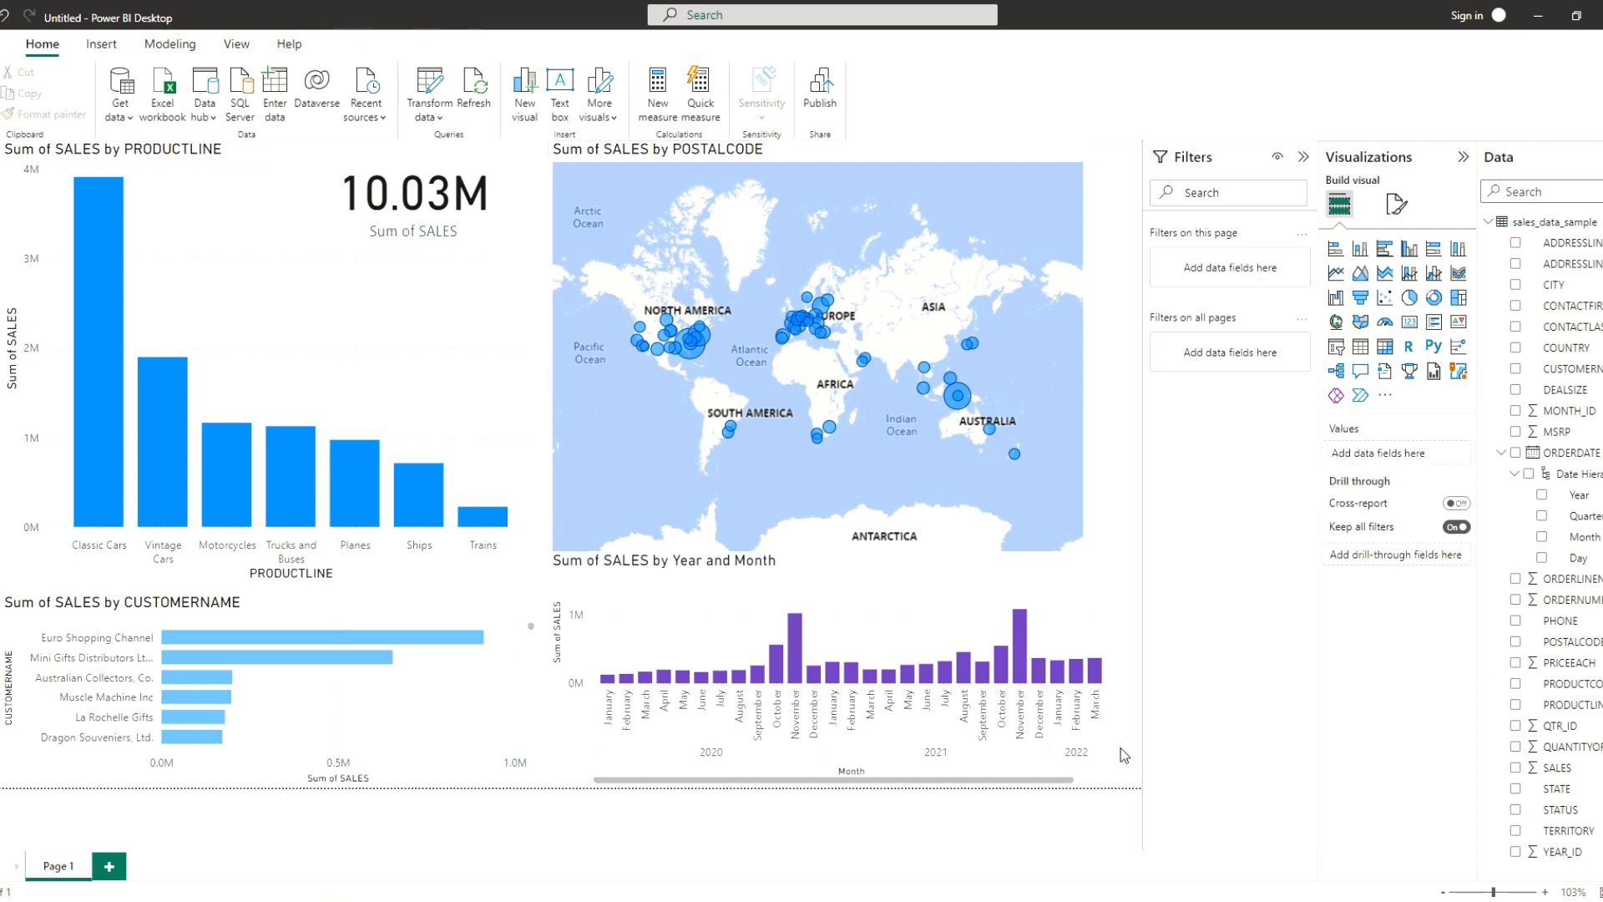
Add a slicer for the ORDERDATE Month field and set its style to Tile
{"action": "left_click", "coordinate": [1542, 537]}
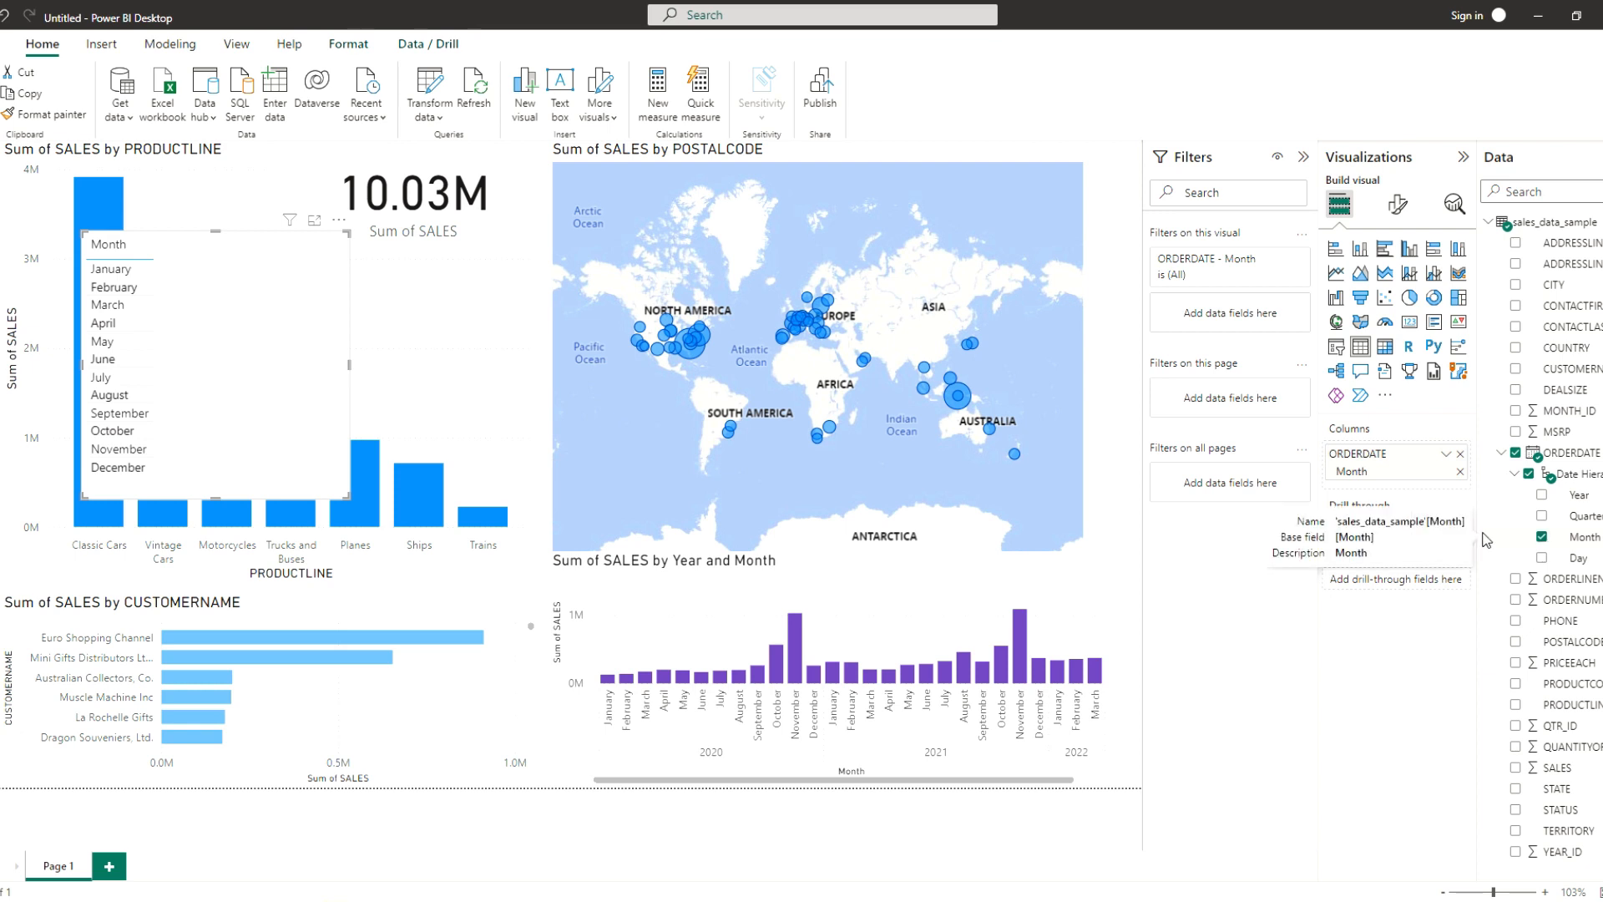
{"action": "left_click", "coordinate": [1337, 359]}
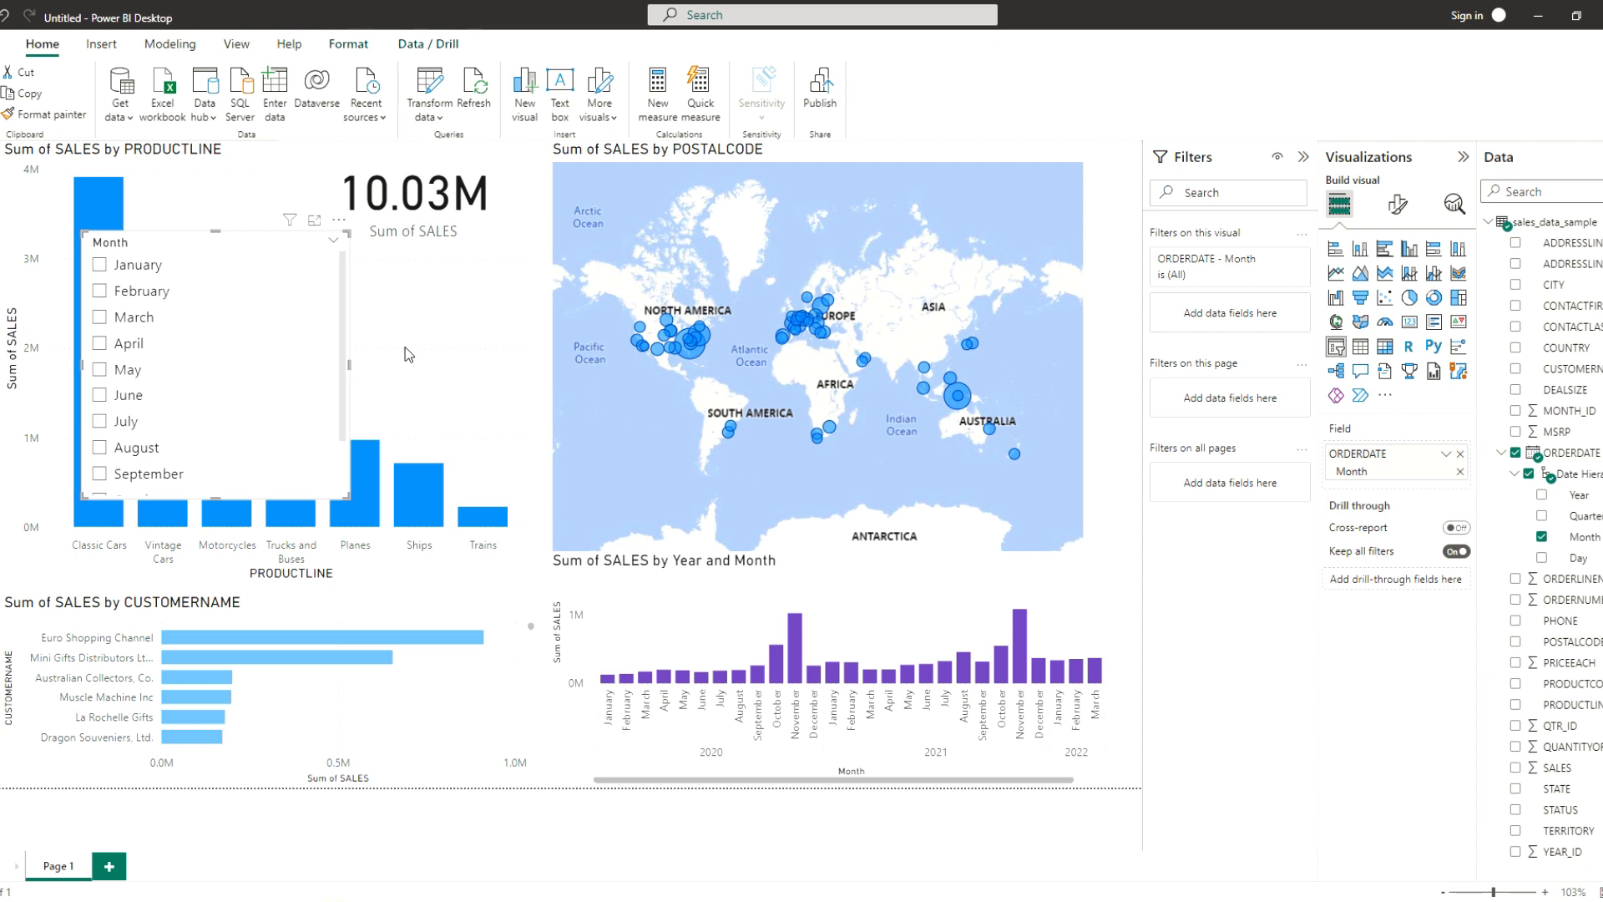
{"action": "left_click", "coordinate": [1392, 207]}
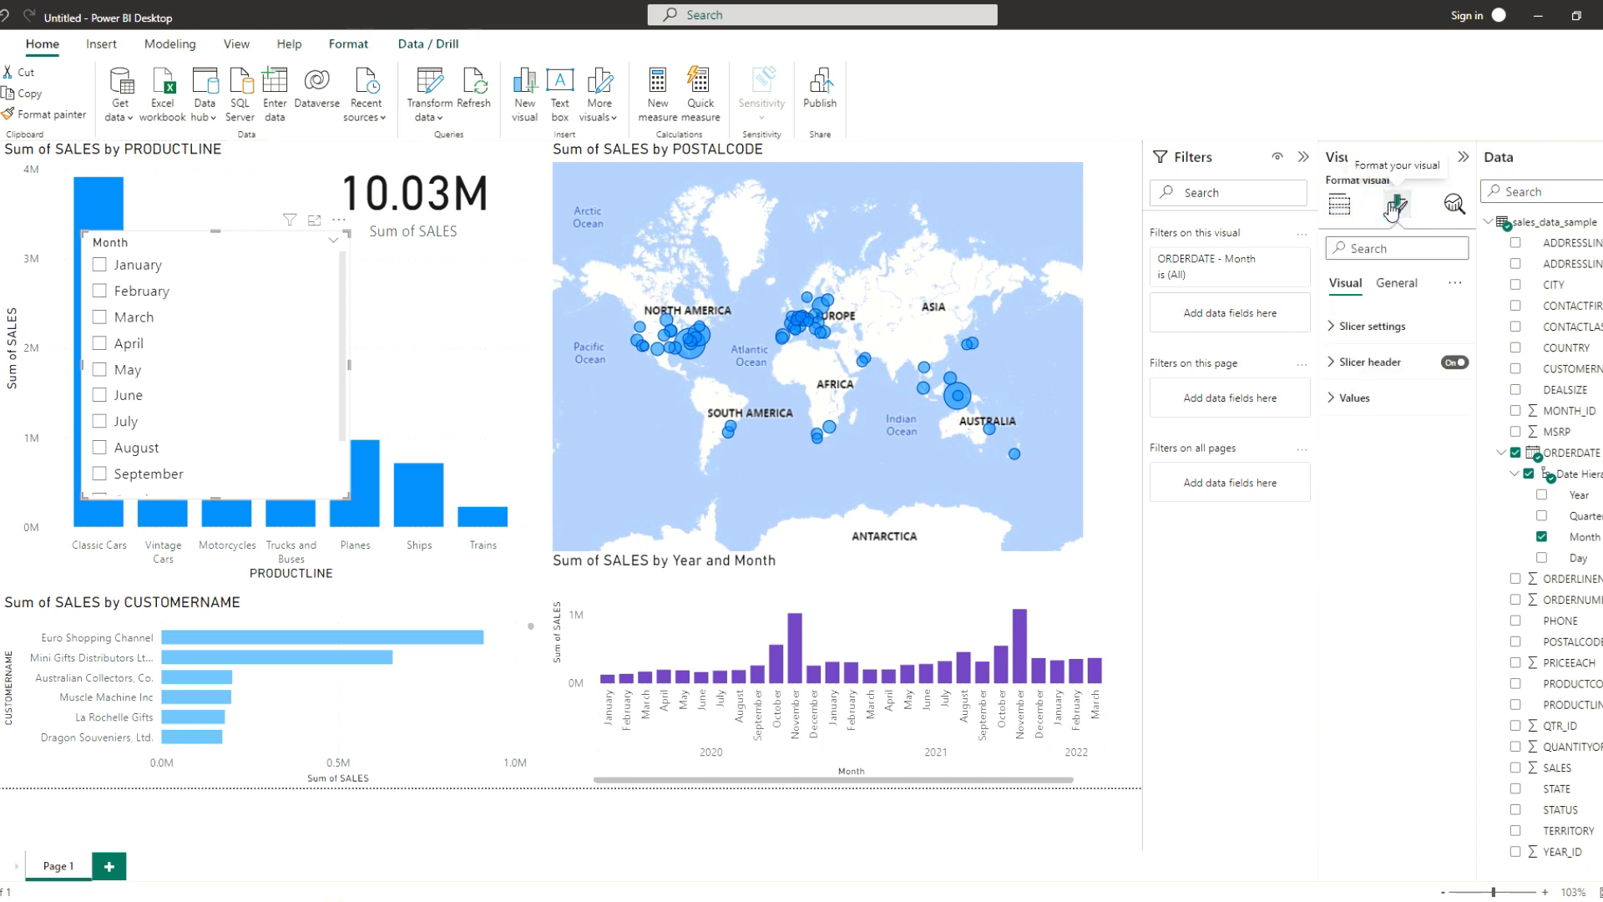
{"action": "left_click", "coordinate": [1379, 330]}
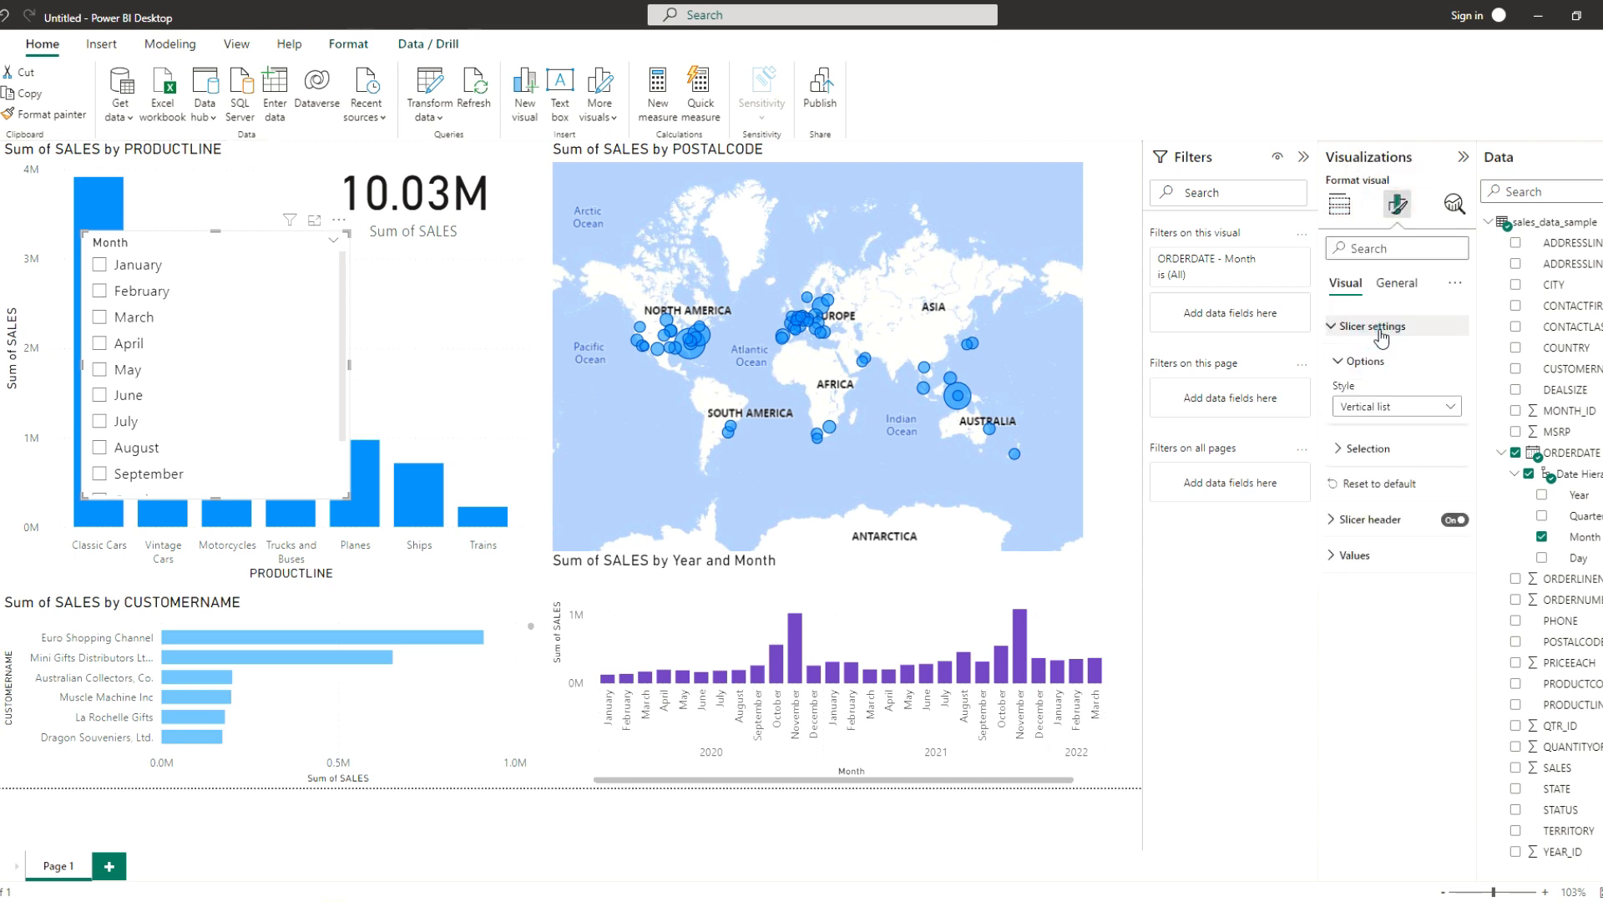
{"action": "left_click", "coordinate": [1392, 408]}
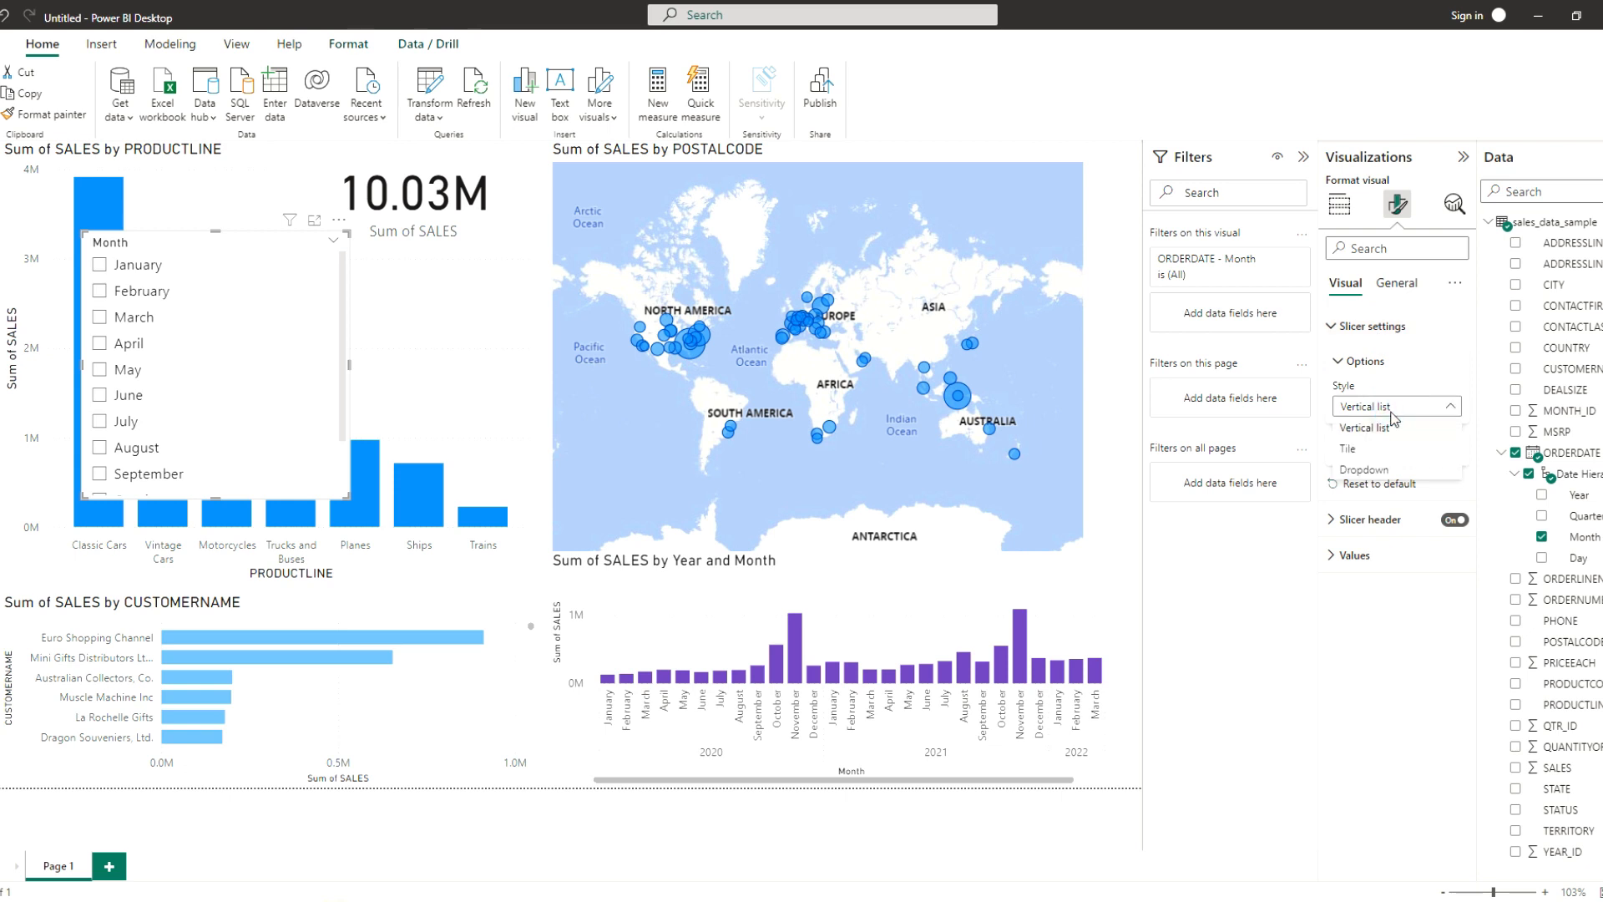
{"action": "key", "text": "Escape"}
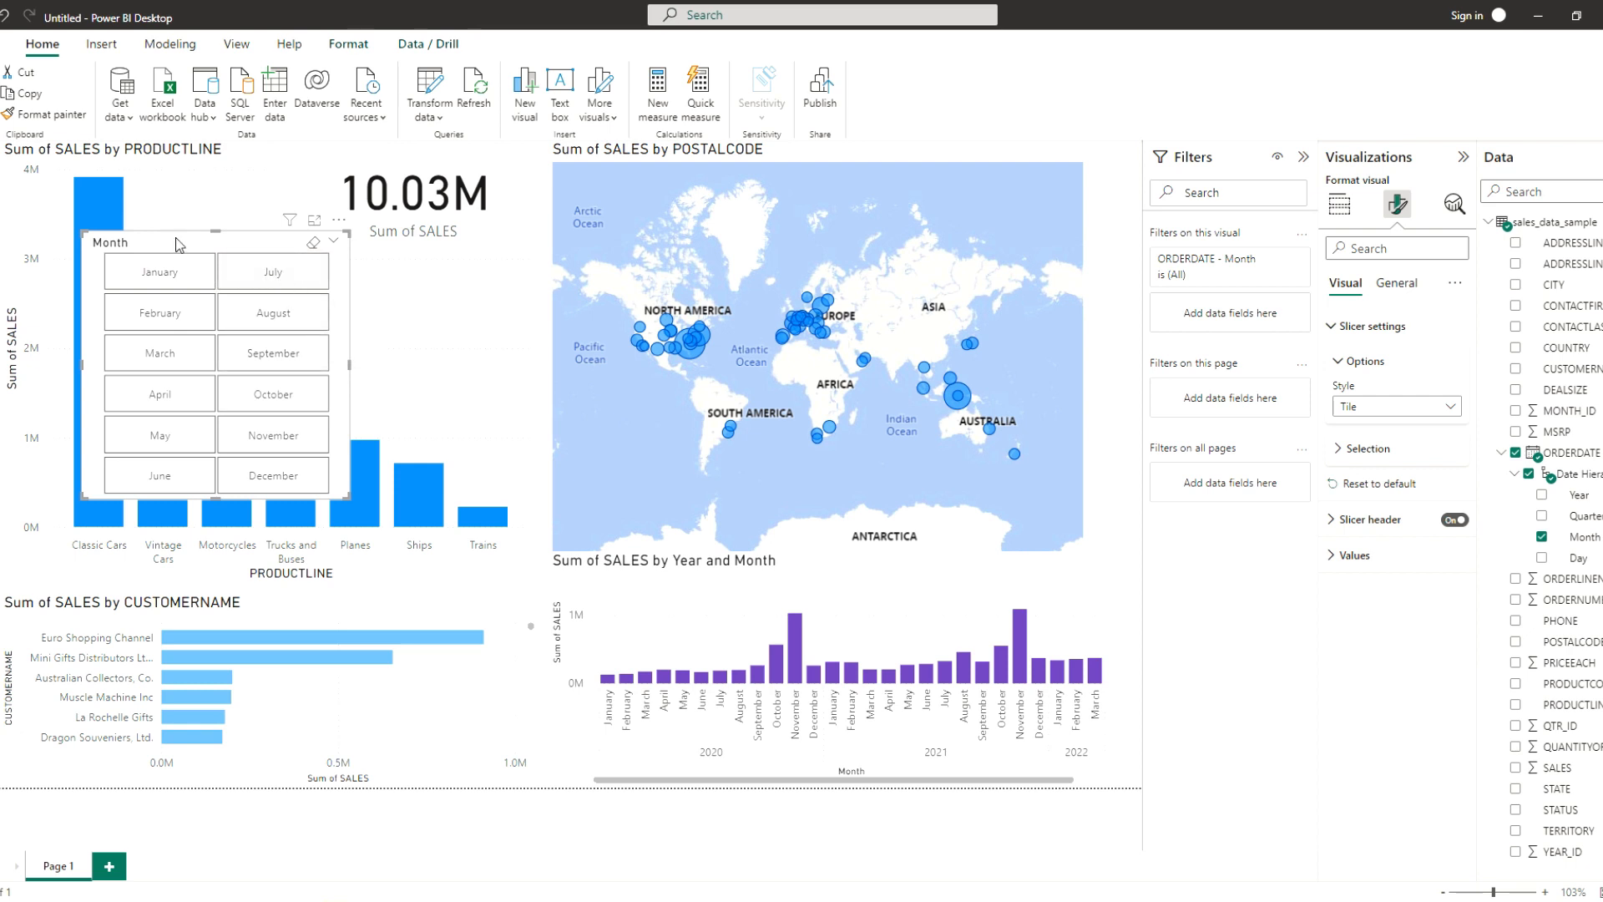
Shorten the Month slicer to two rows of tiles and place it over the upper part of the product line chart
{"action": "left_click_drag", "start_coordinate": [181, 243], "coordinate": [378, 271]}
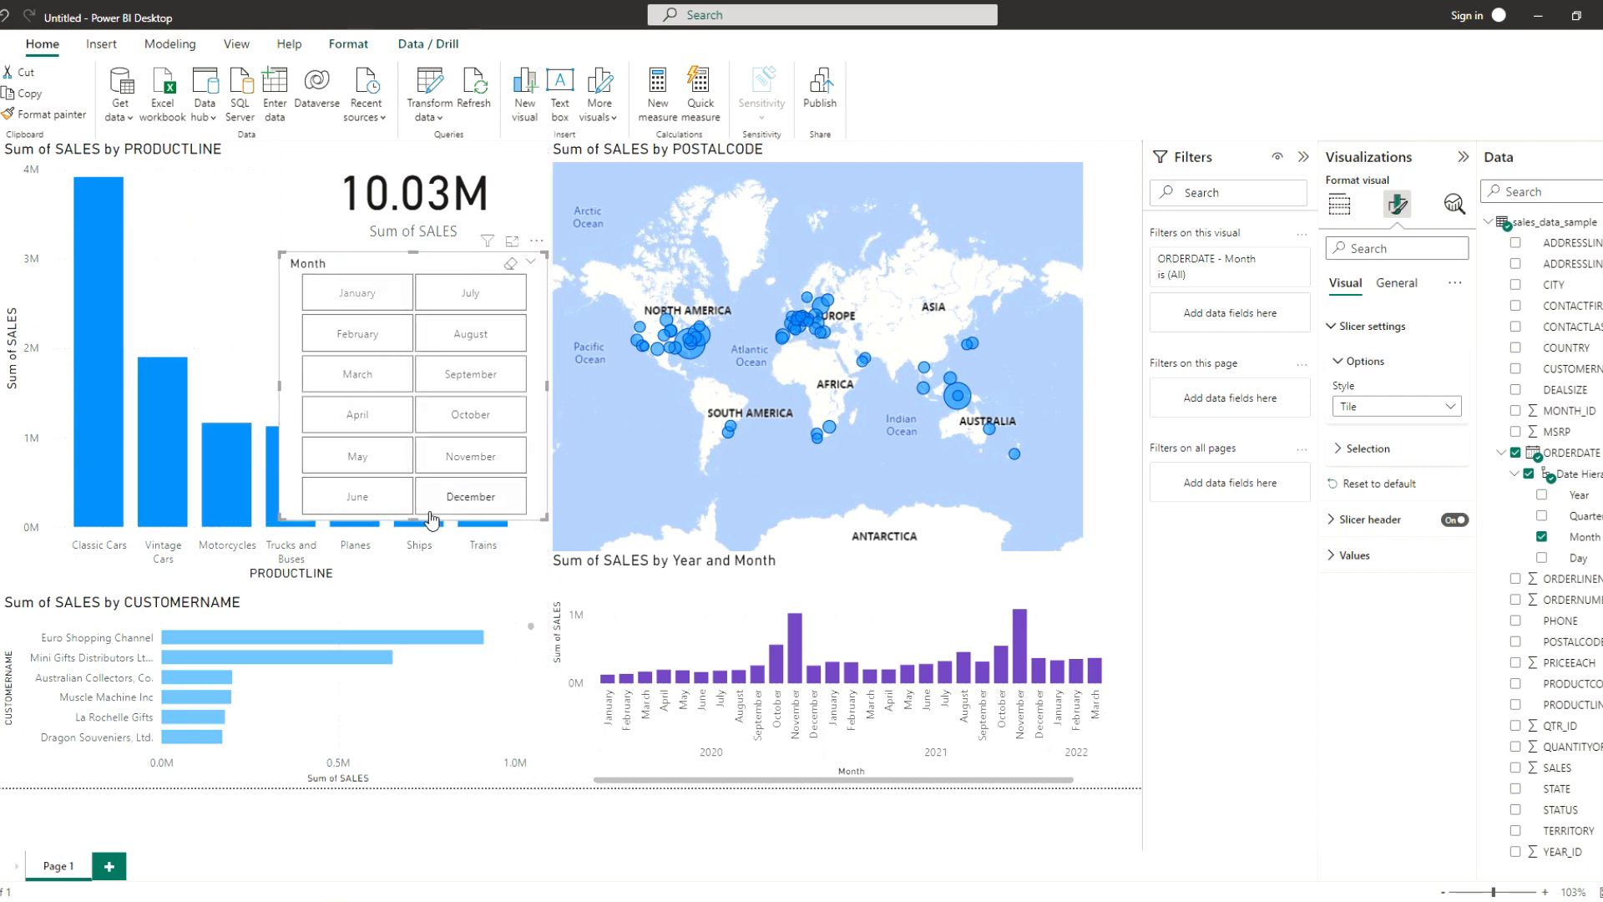
{"action": "left_click_drag", "start_coordinate": [428, 518], "coordinate": [430, 375]}
{"action": "left_click_drag", "start_coordinate": [445, 268], "coordinate": [177, 159]}
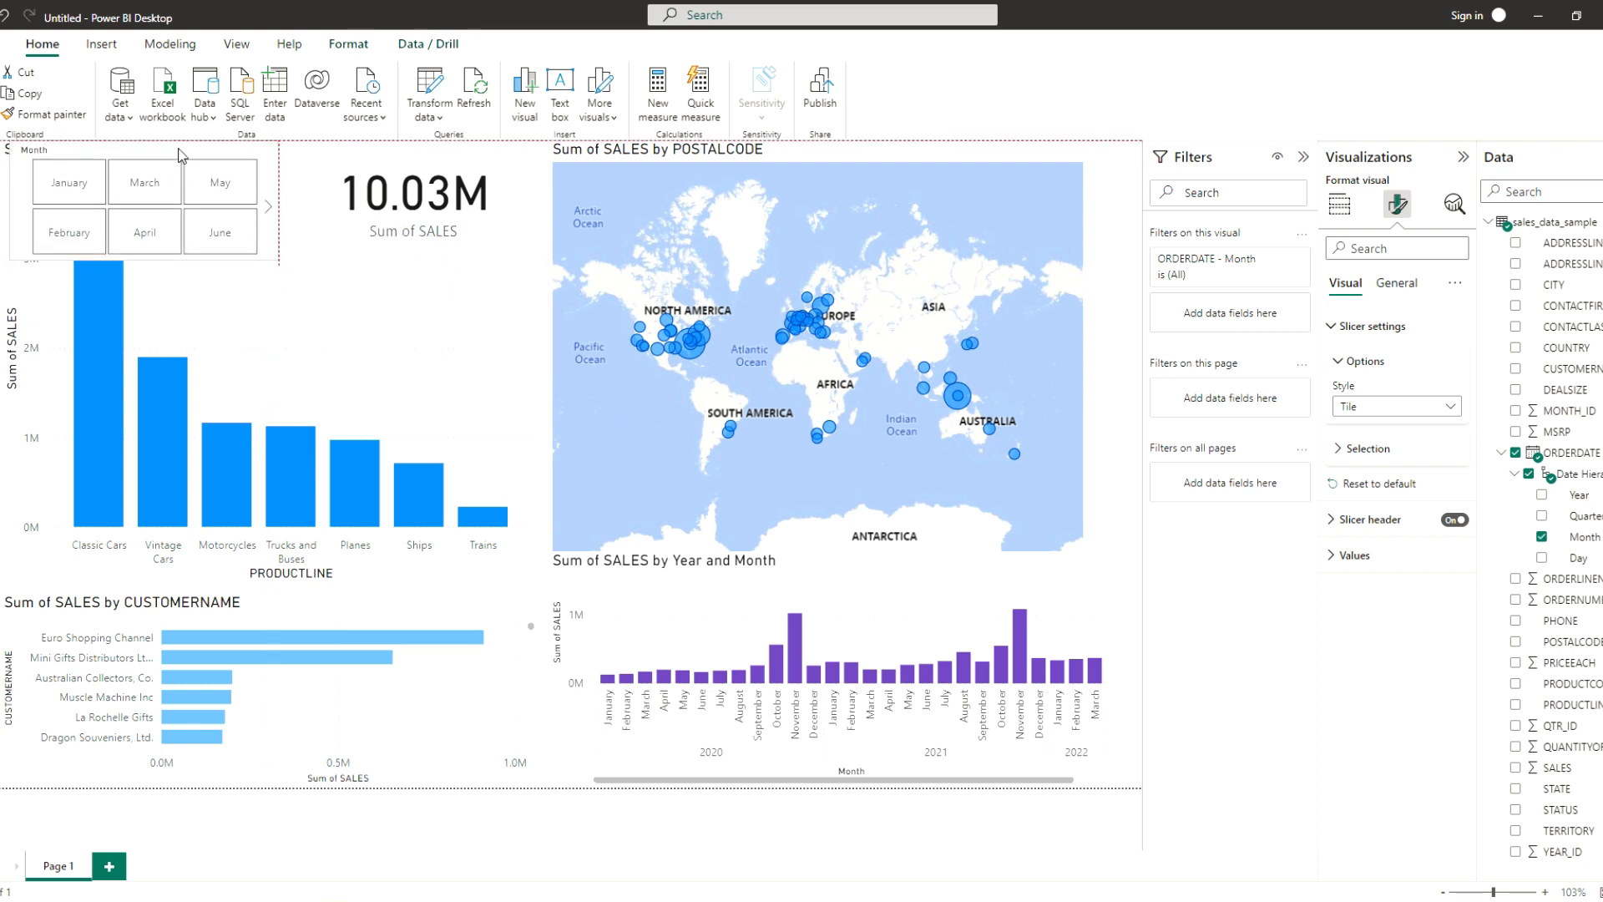
Filter the dashboard with the Month slicer by May, April, January and February, one month at a time
{"action": "left_click", "coordinate": [210, 198]}
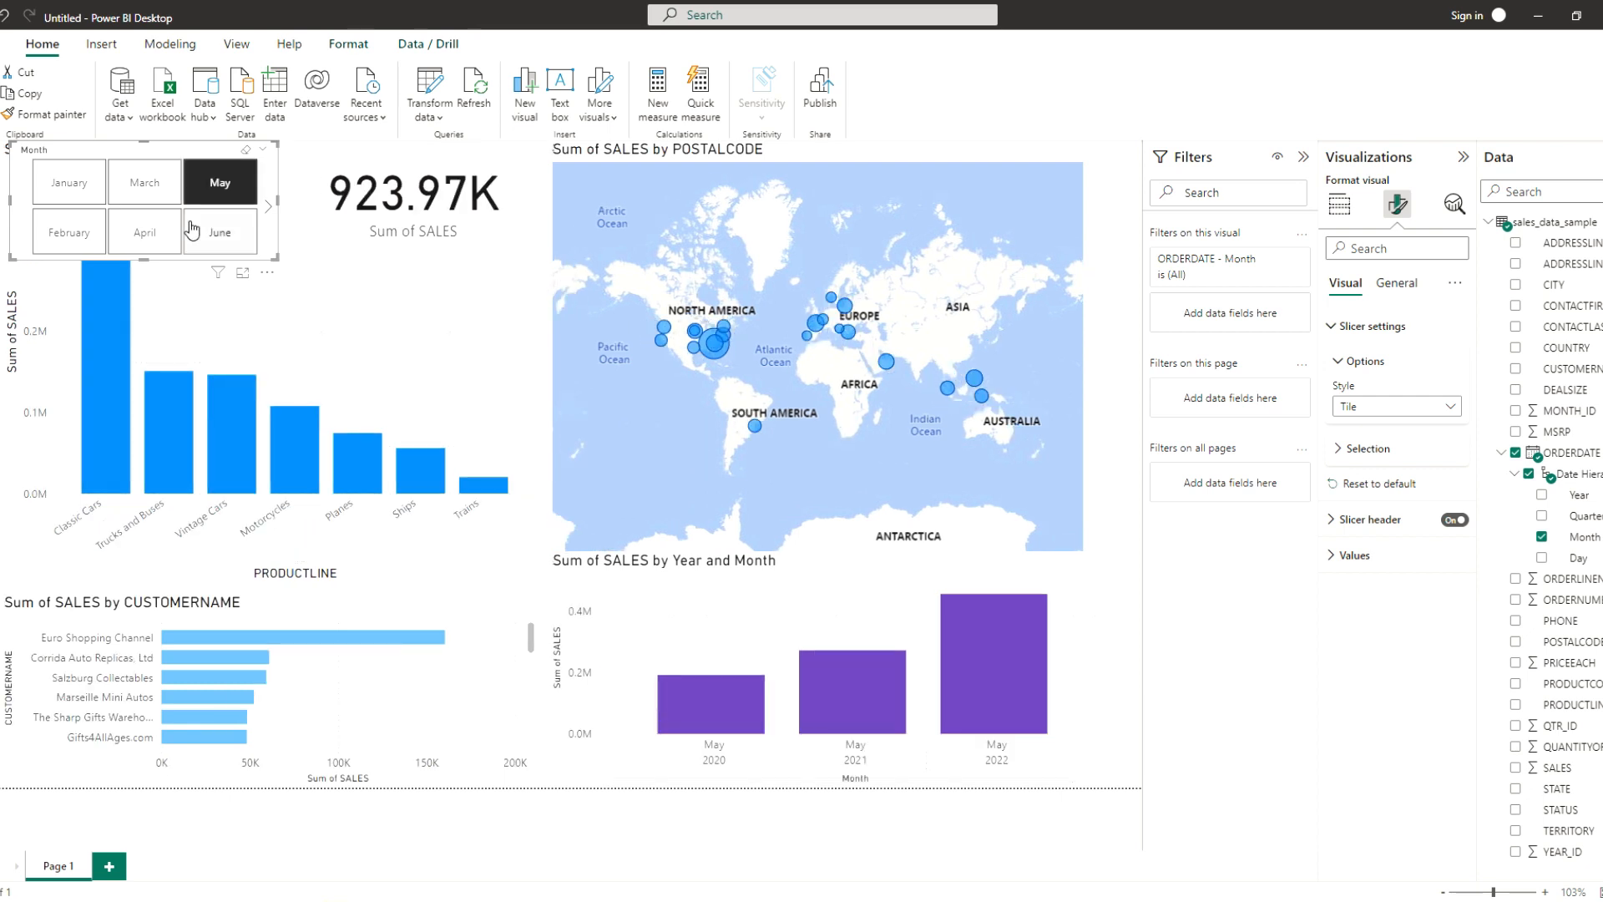
{"action": "left_click", "coordinate": [138, 232]}
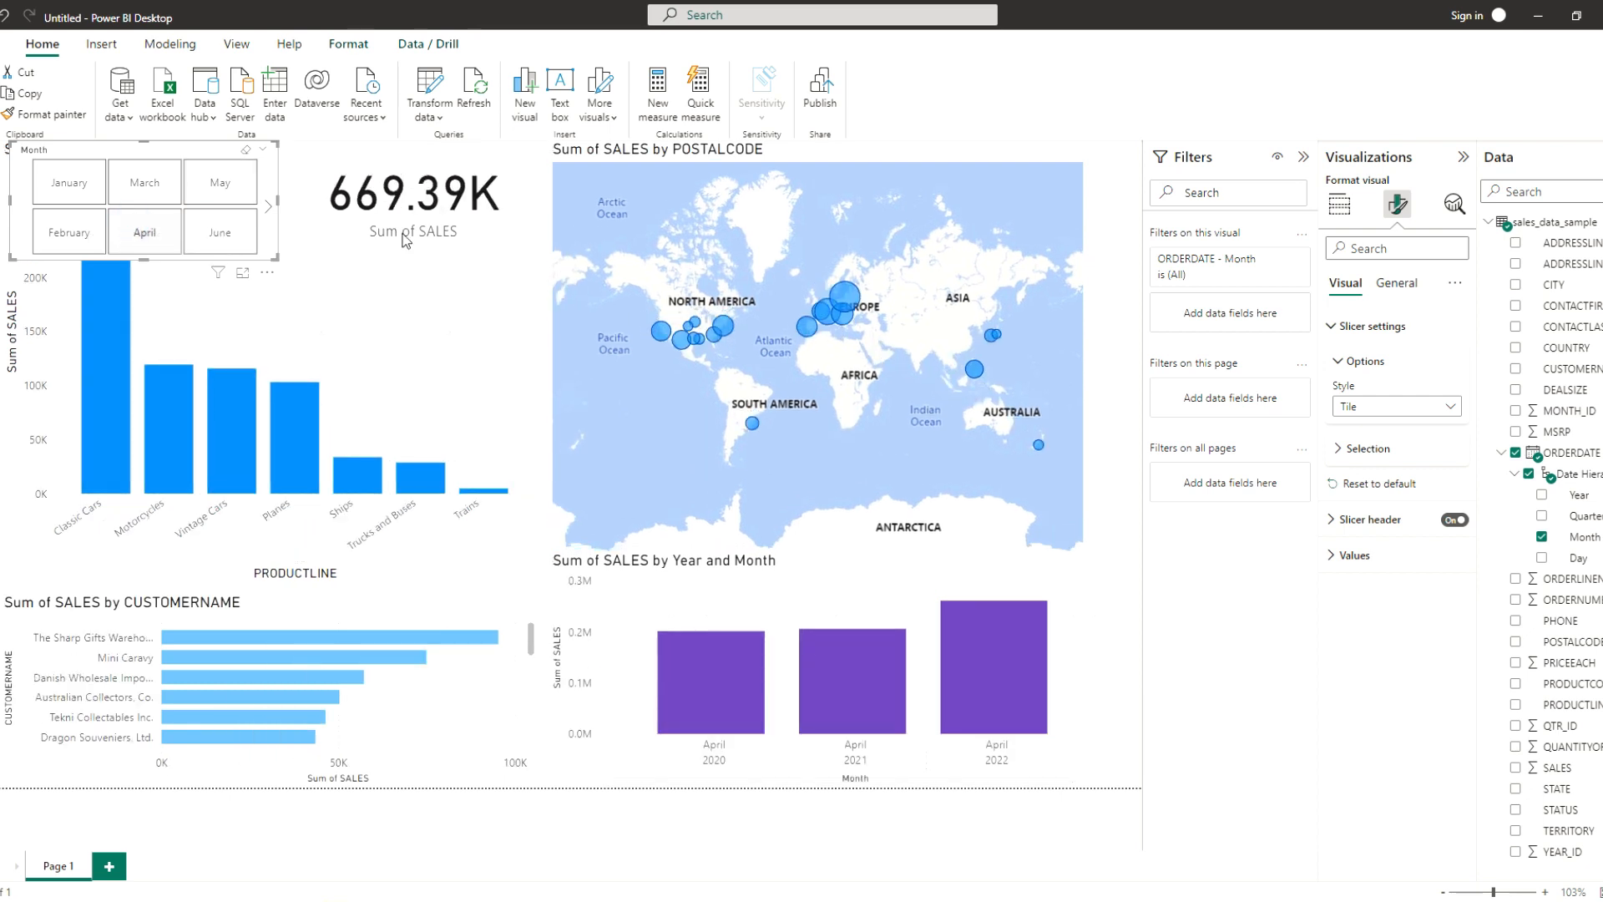
{"action": "left_click", "coordinate": [68, 184]}
{"action": "left_click", "coordinate": [72, 233]}
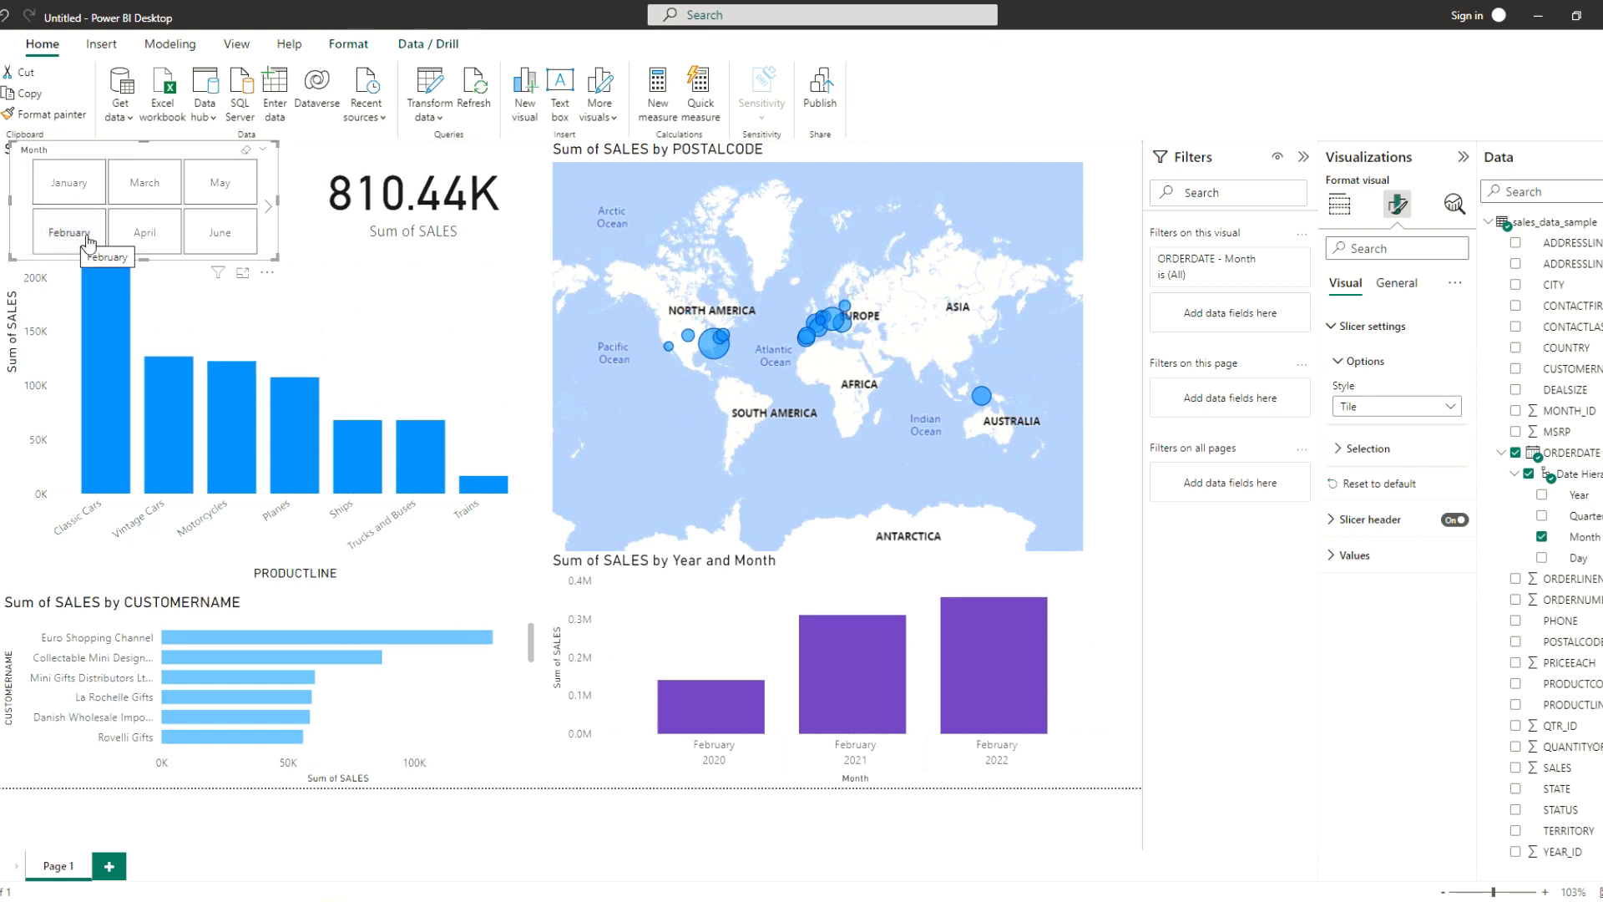
Extend the February selection in the Month slicer with April and June
{"action": "mouse_move", "coordinate": [97, 359]}
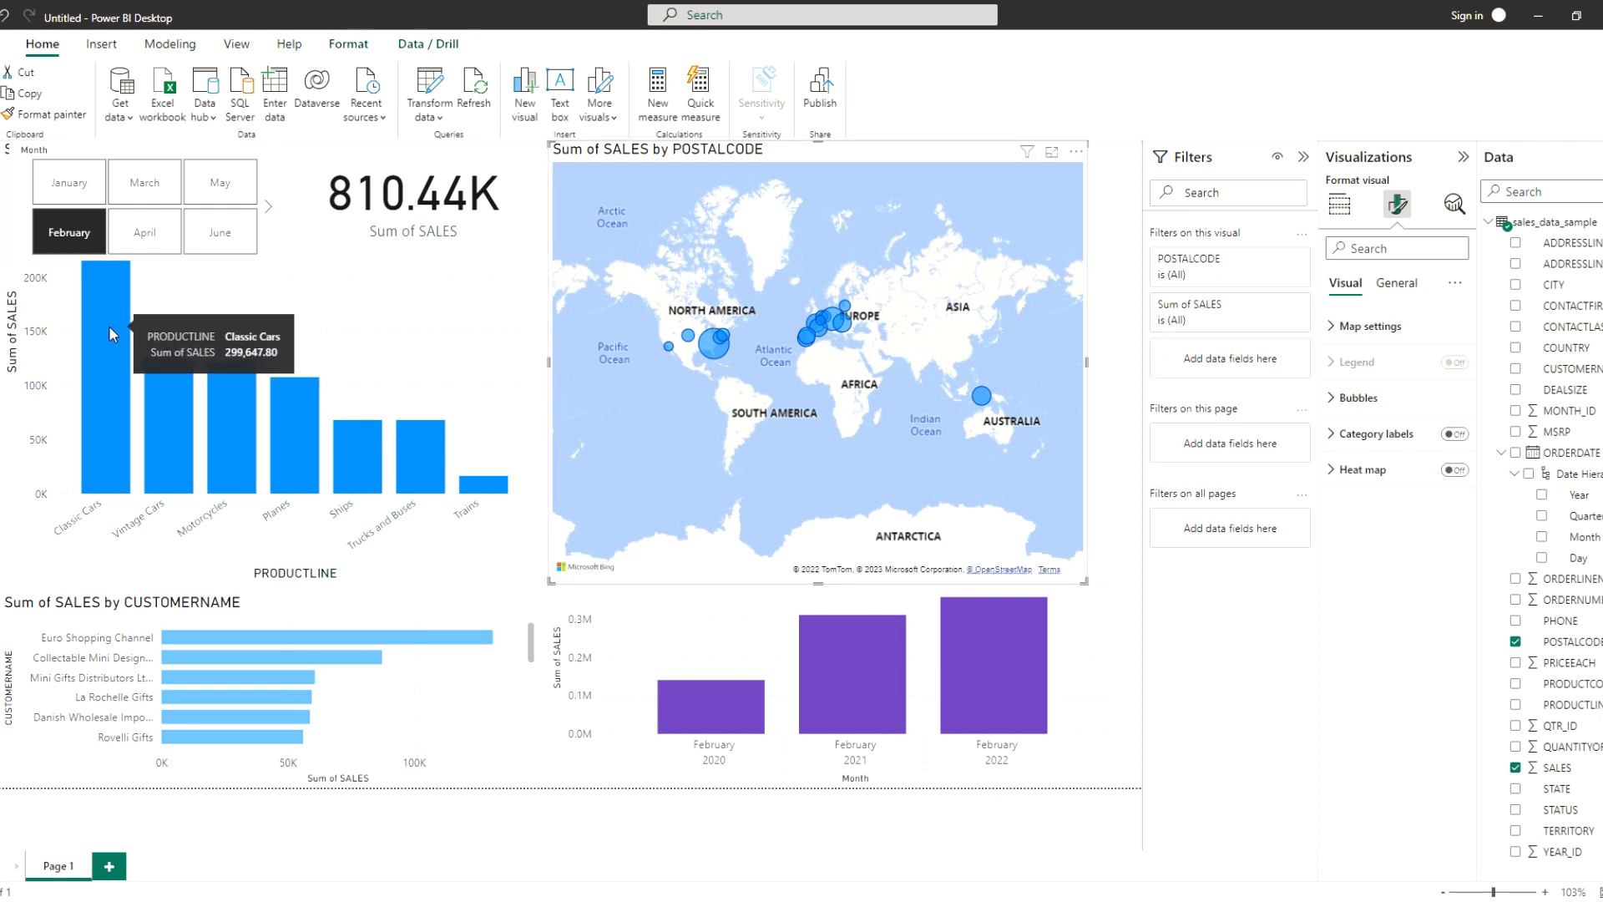
{"action": "left_click", "coordinate": [144, 230], "text": "ctrl"}
{"action": "left_click", "coordinate": [214, 243], "text": "ctrl"}
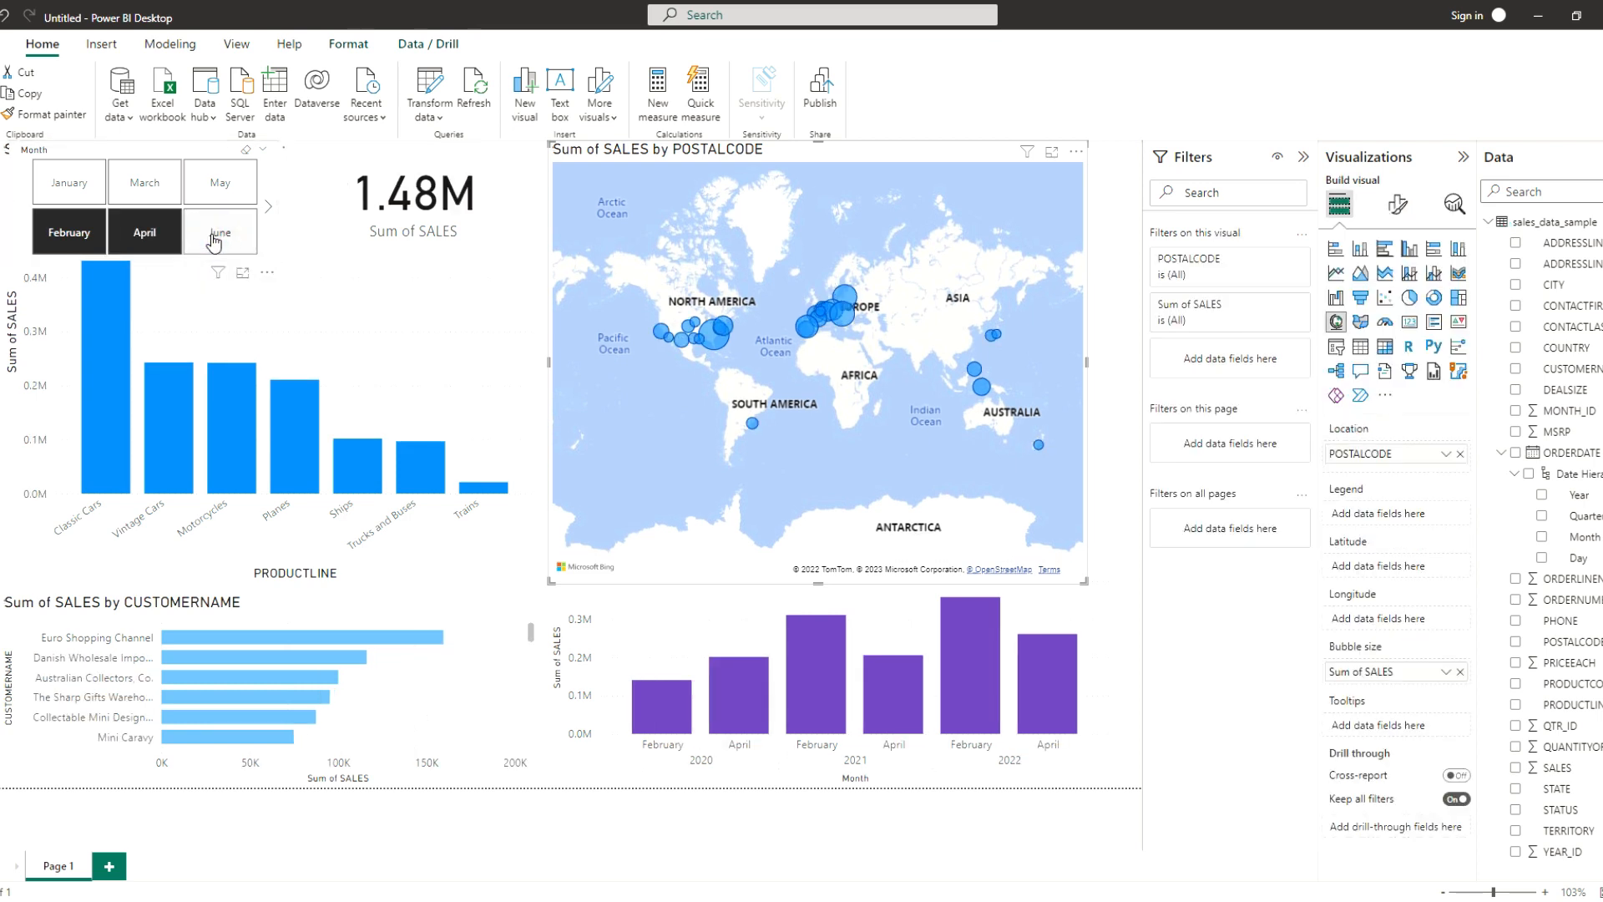